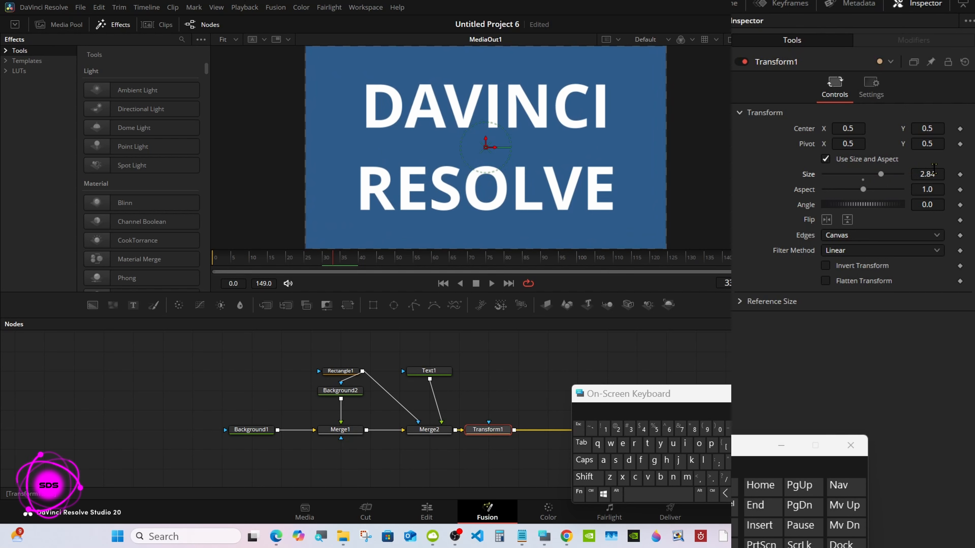
Set the Transform1 size to 2.87 and scrub the start of the animation to check the frame coverage
click(939, 172)
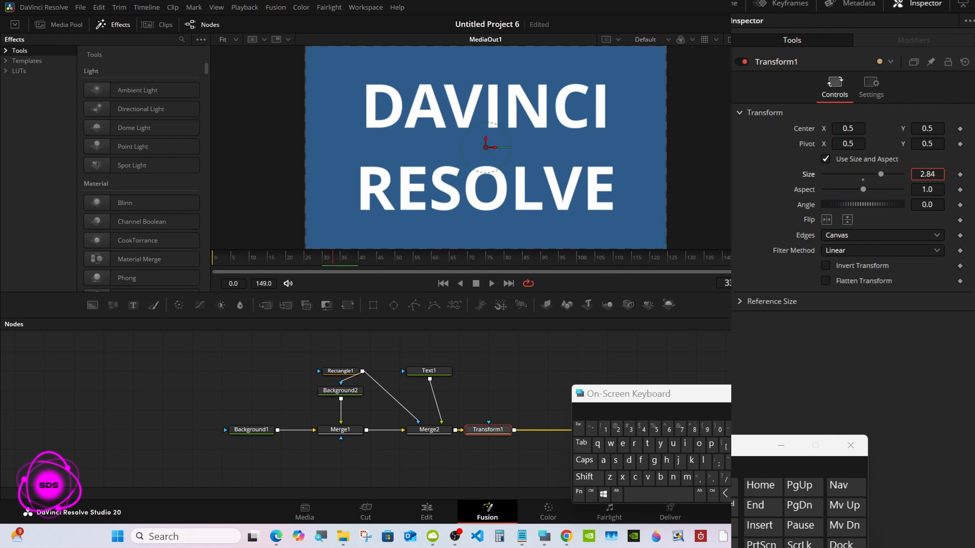
key(BackSpace)
click(681, 429)
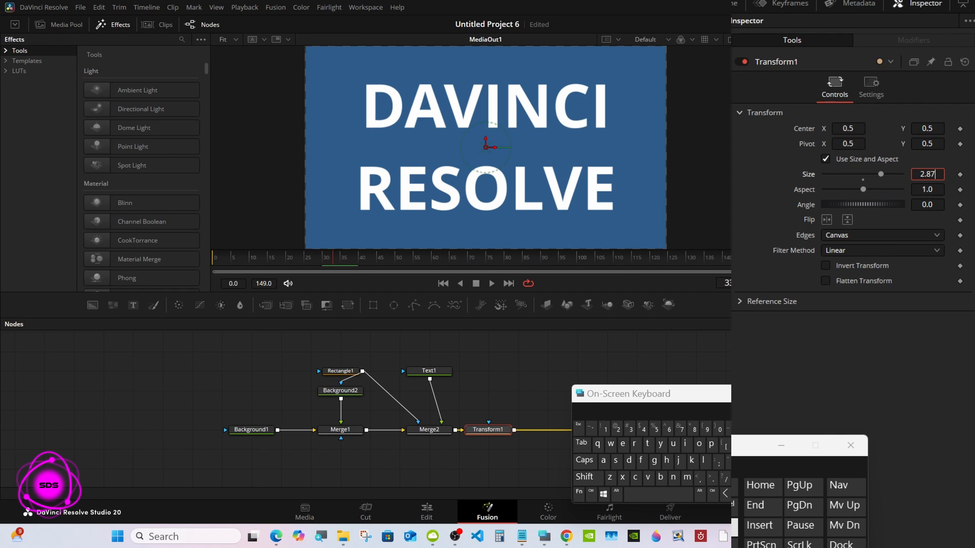
click(735, 527)
drag(597, 389, 679, 389)
drag(230, 257, 332, 258)
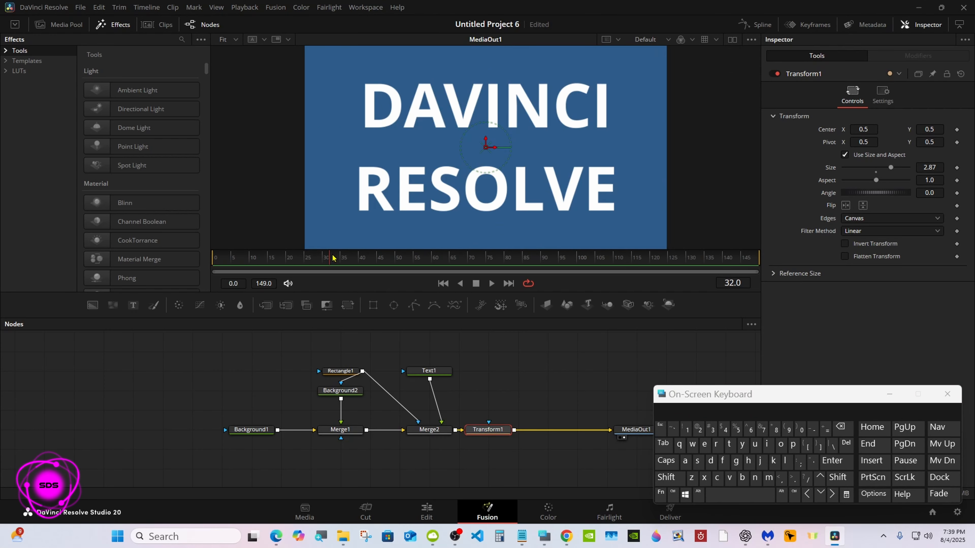
Insert a Keyframe Stretcher node between Transform1 and MediaOut1
click(667, 478)
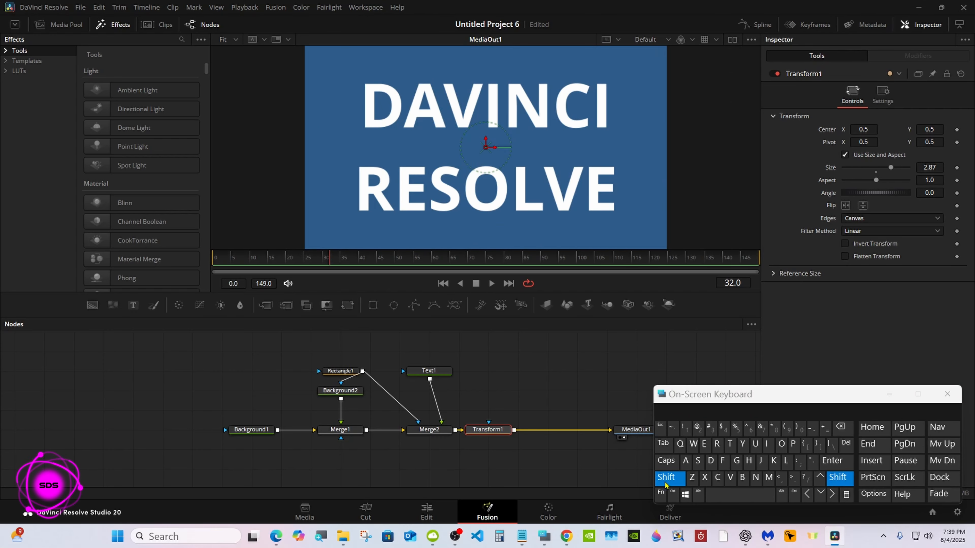
click(720, 496)
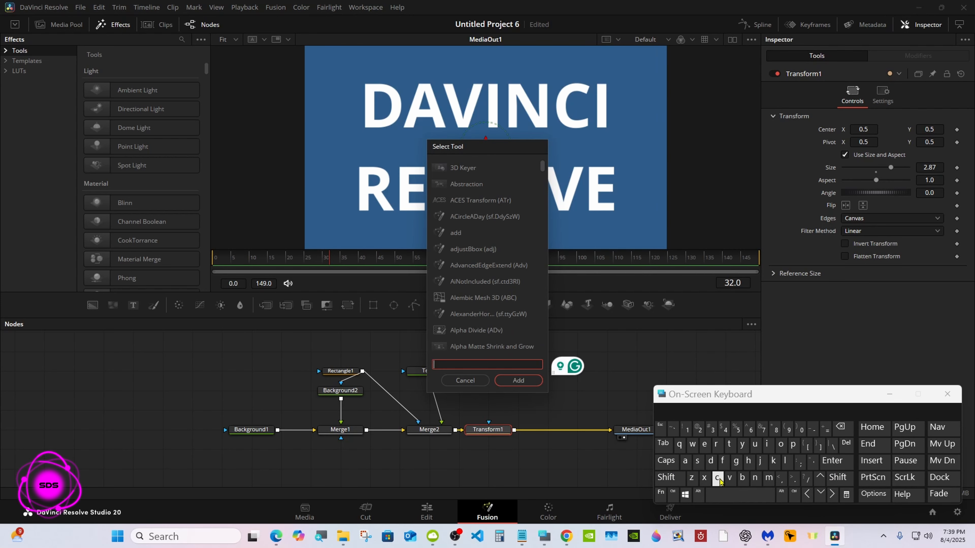
click(774, 461)
click(705, 444)
click(484, 248)
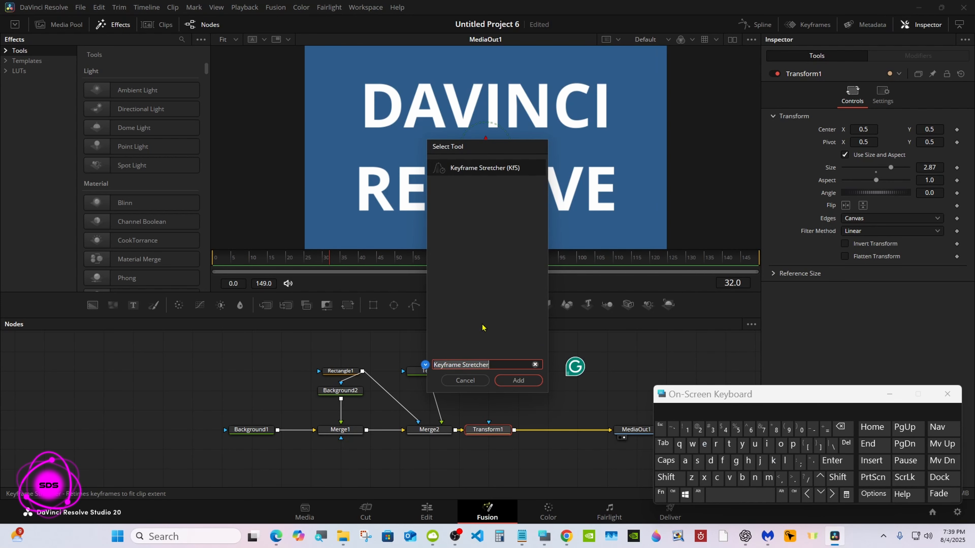
click(534, 381)
drag(677, 395, 669, 395)
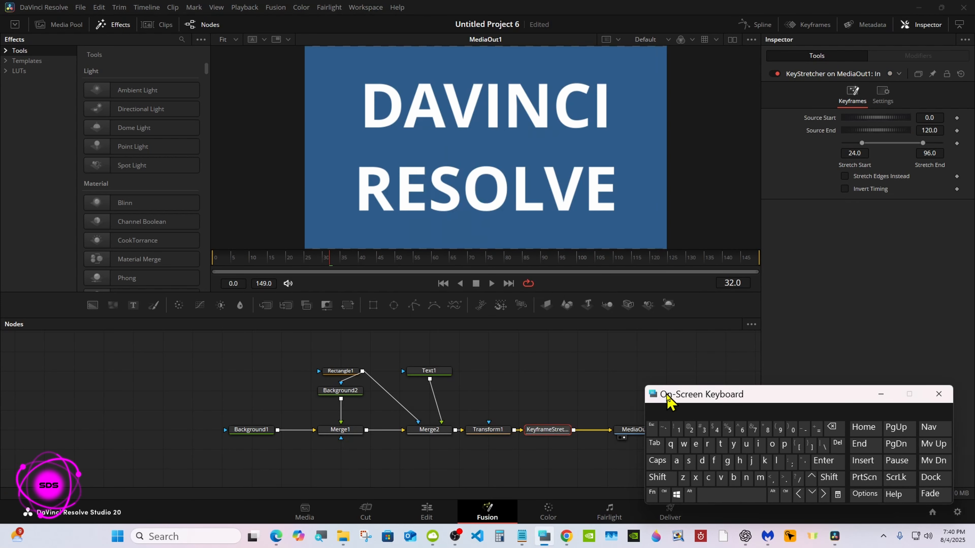
Check Rectangle1's keyframe positions and set the Keyframe Stretcher's Stretch Start to 30 and Stretch End to 40
click(349, 374)
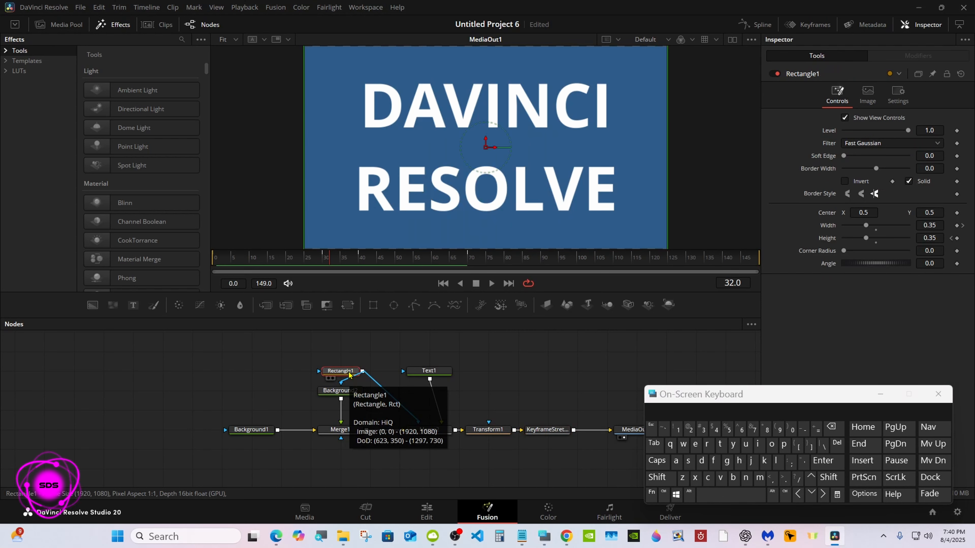
click(322, 264)
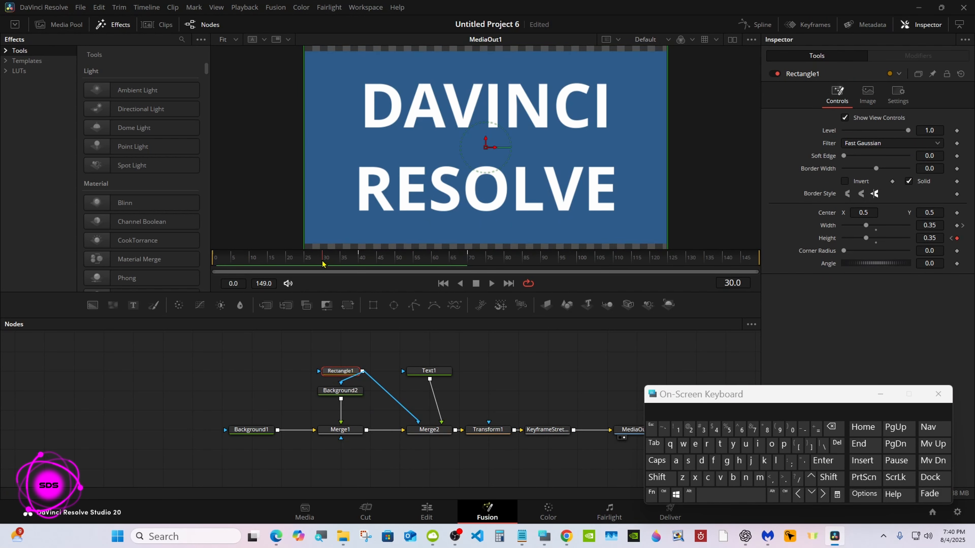
mouse_move(325, 264)
mouse_down()
mouse_move(369, 263)
mouse_move(327, 262)
mouse_move(338, 261)
mouse_up()
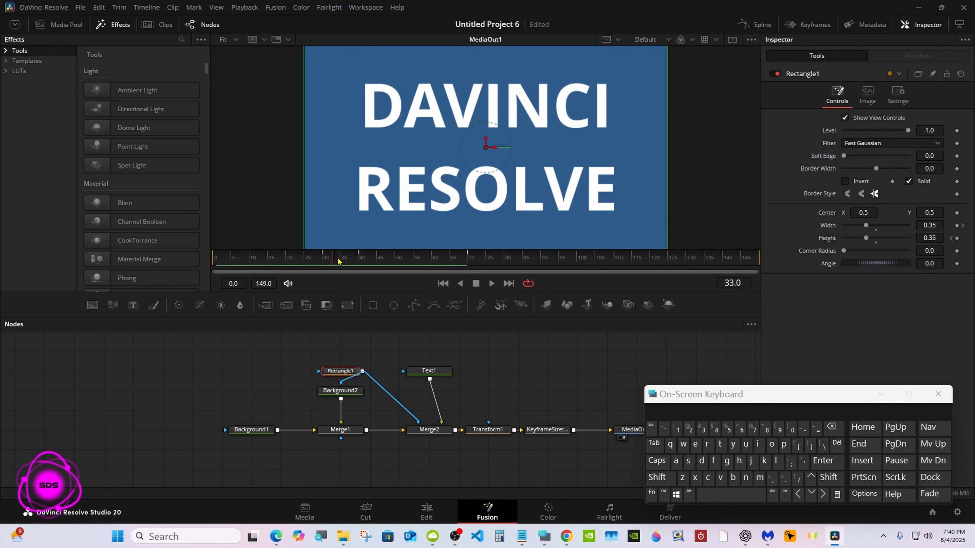
click(553, 431)
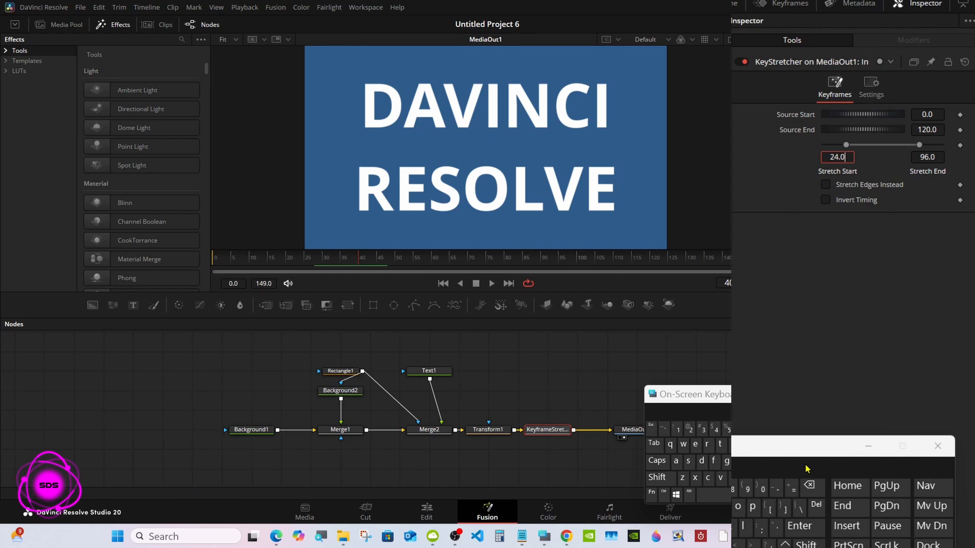
key(BackSpace)
key(BackSpace)
key(BackSpace)
key(BackSpace)
text(3)
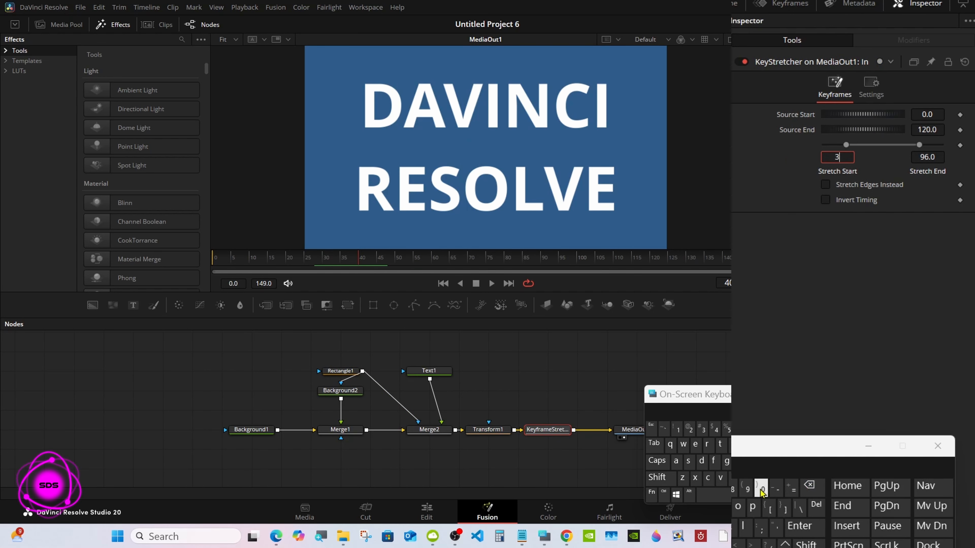
text(0)
key(Return)
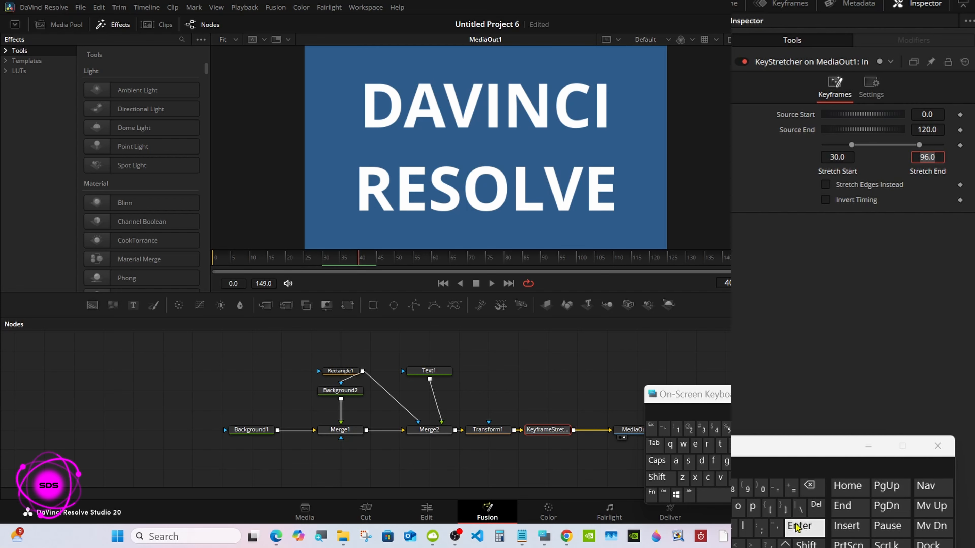
text(40)
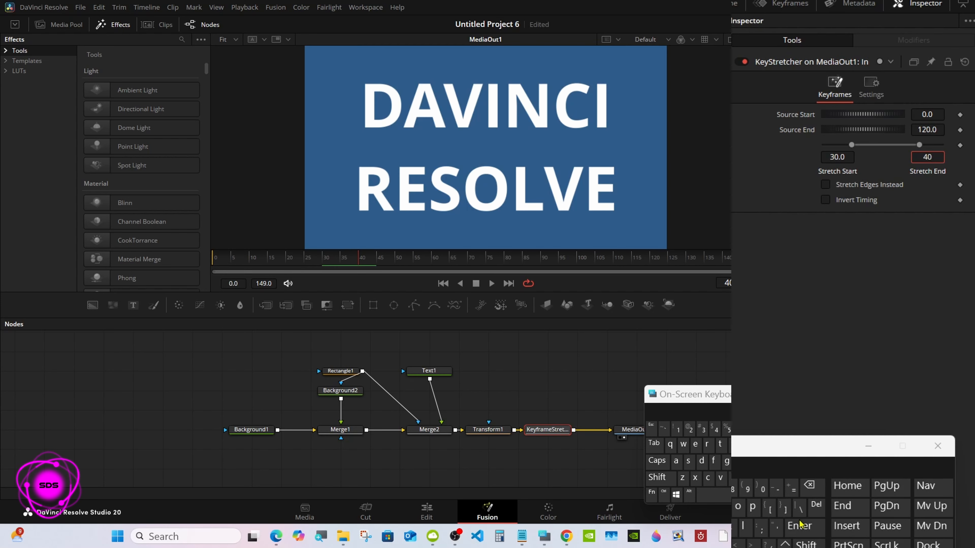
key(Return)
Lower the Keyframe Stretcher's Source End to about 80.363, scrubbing the timeline to check that the closing animation ends near the clip's end
drag(364, 264, 554, 261)
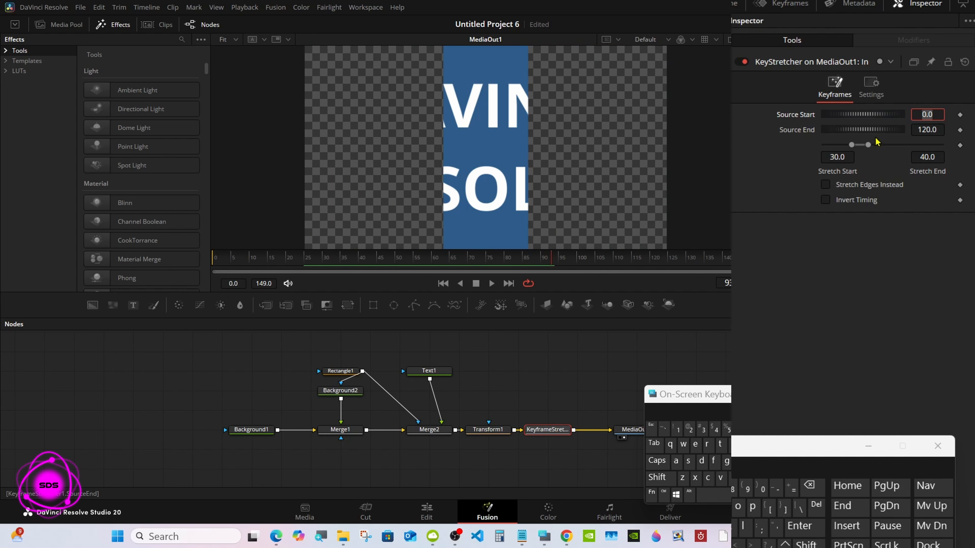
drag(876, 130, 136, 191)
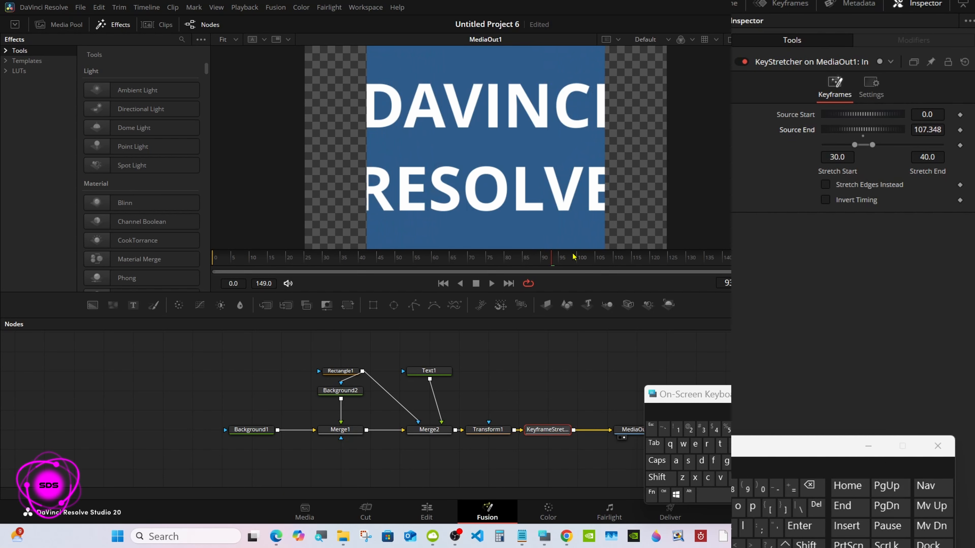
drag(573, 253, 612, 254)
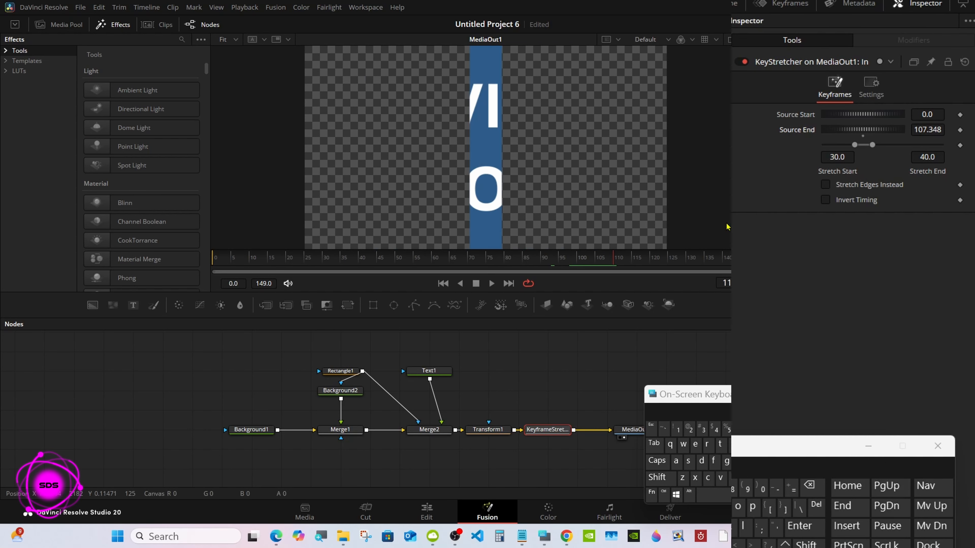
drag(887, 130, 316, 173)
drag(614, 260, 665, 263)
drag(885, 131, 2, 132)
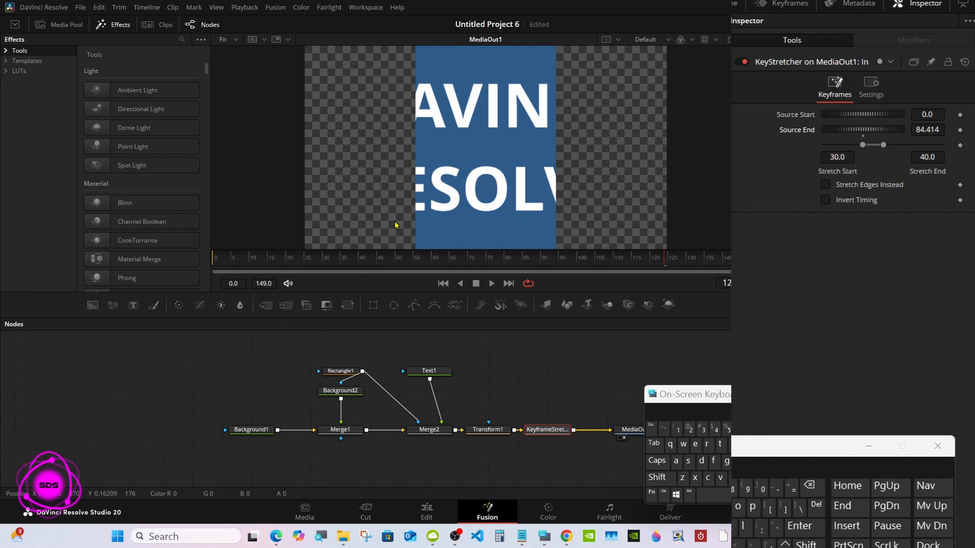
drag(664, 264, 713, 262)
drag(888, 131, 705, 201)
drag(716, 268, 719, 265)
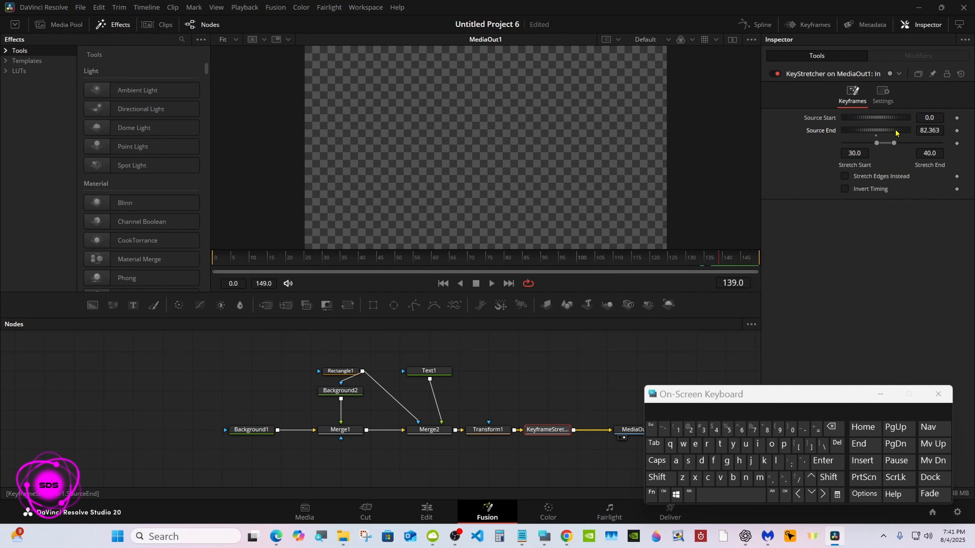
drag(895, 132, 755, 134)
click(728, 265)
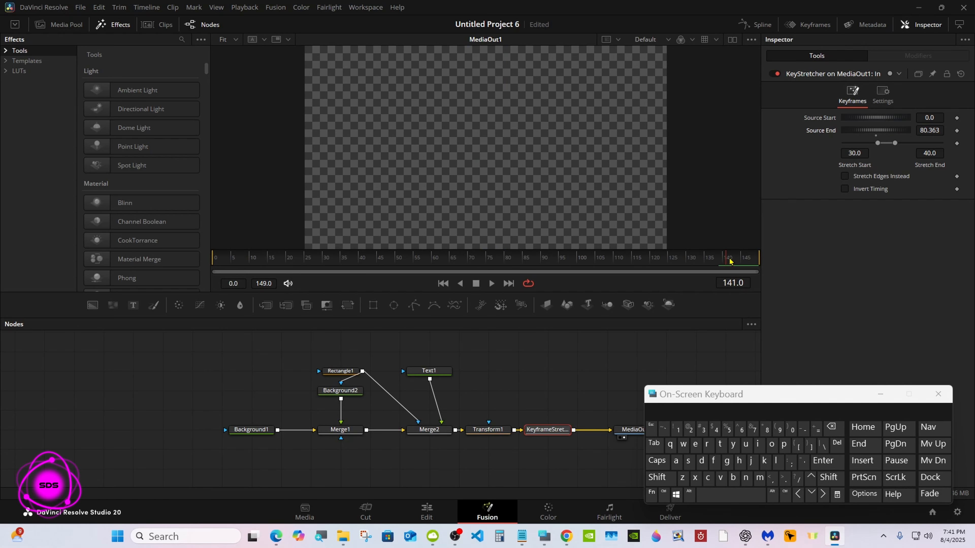
drag(730, 262, 654, 263)
Rename the Background2 node as Color
drag(703, 395, 743, 347)
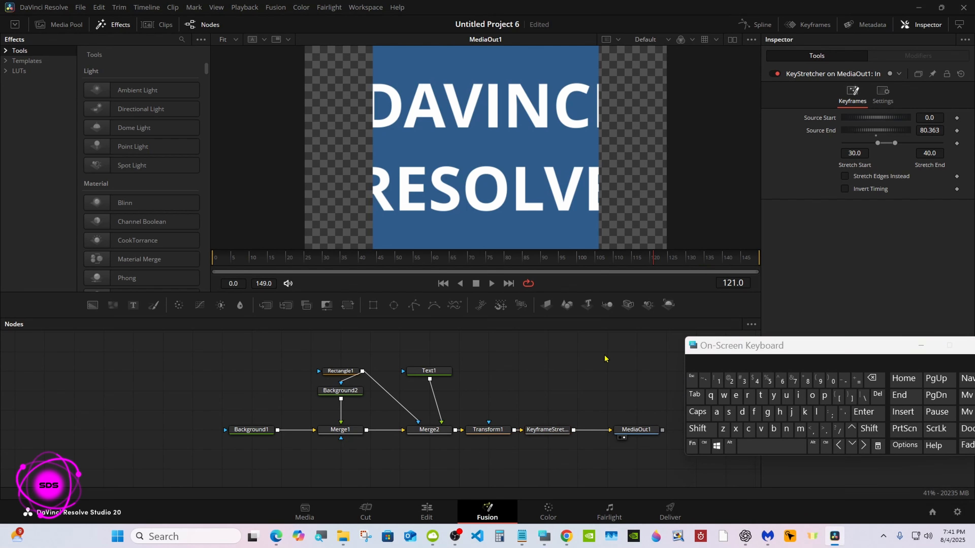
right_click(345, 394)
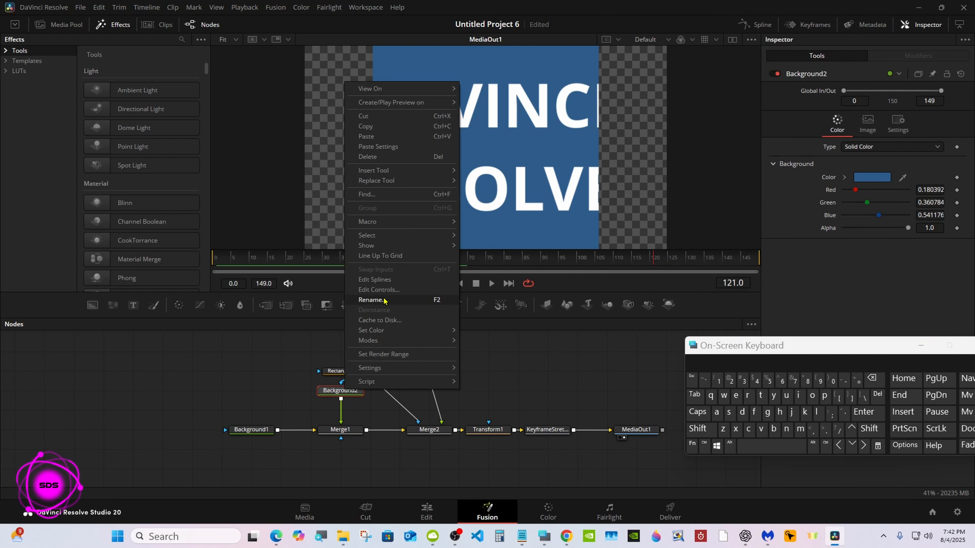
click(372, 300)
click(709, 434)
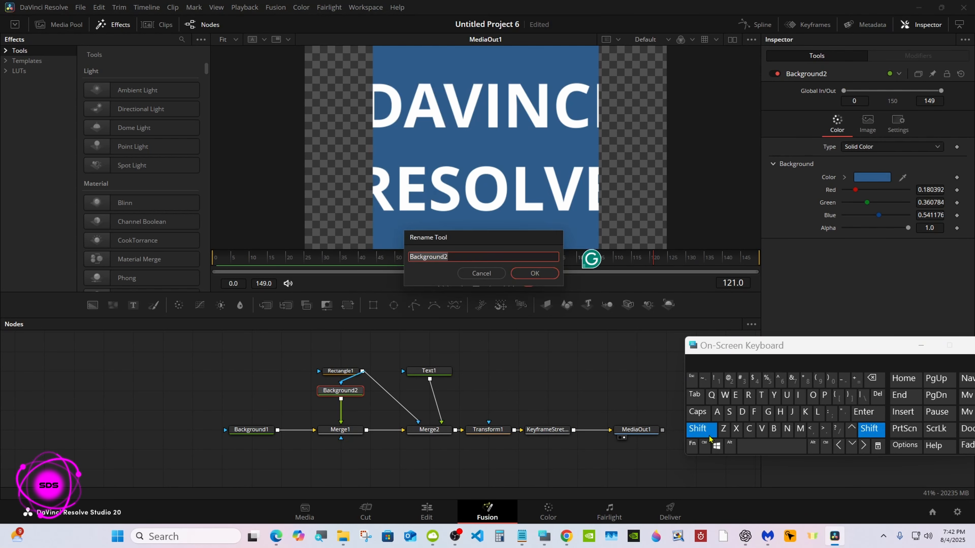
click(749, 429)
click(813, 396)
click(817, 412)
click(812, 395)
click(699, 361)
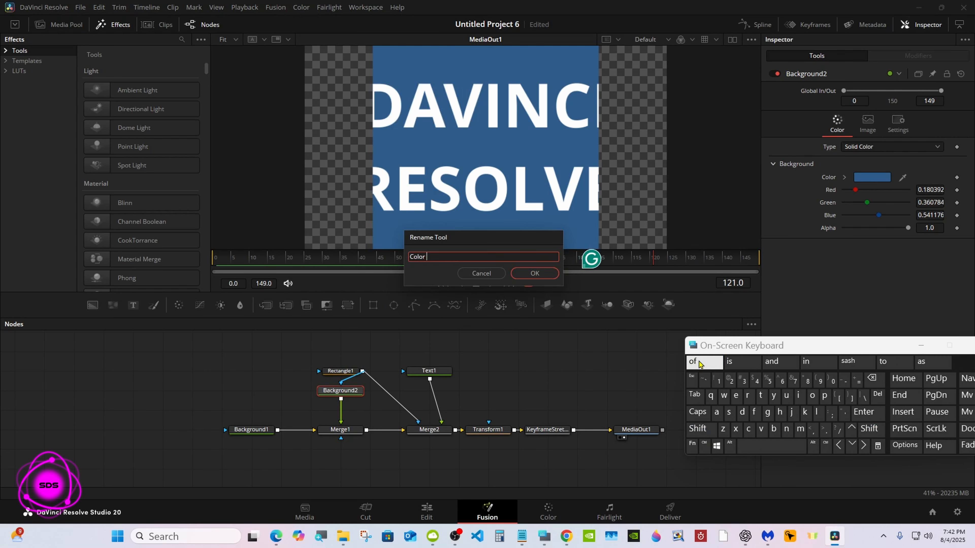
click(534, 273)
Move the Background1 node closer to Merge1
drag(708, 352, 707, 315)
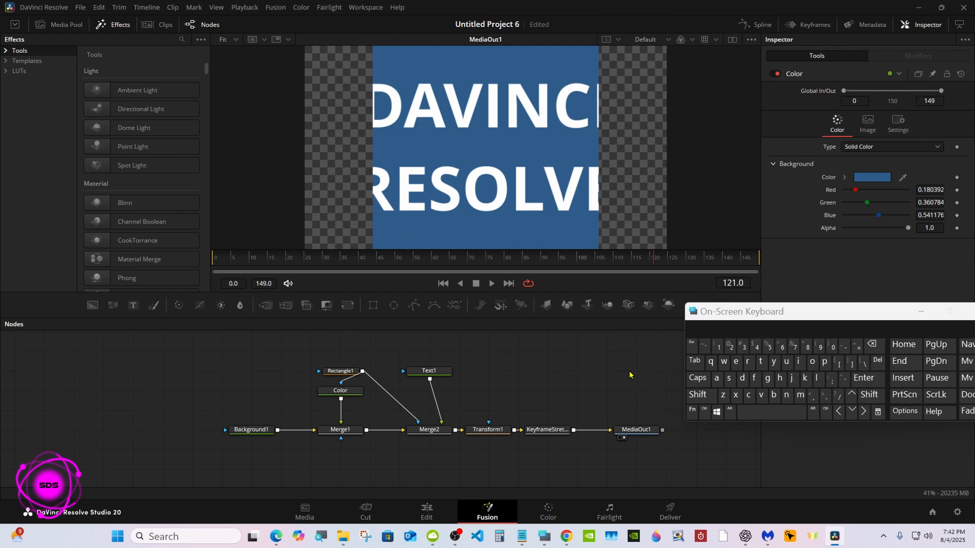
drag(252, 429, 281, 430)
click(704, 411)
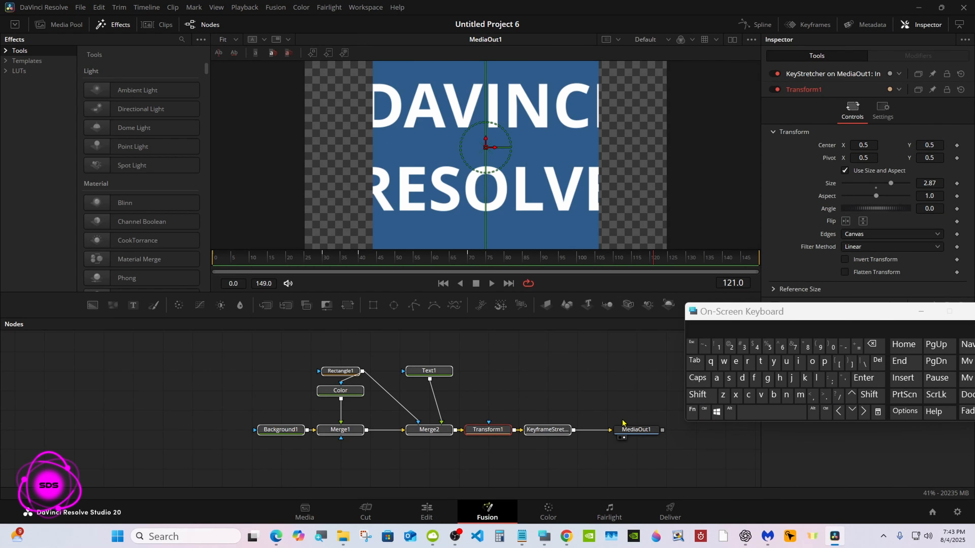
click(662, 392)
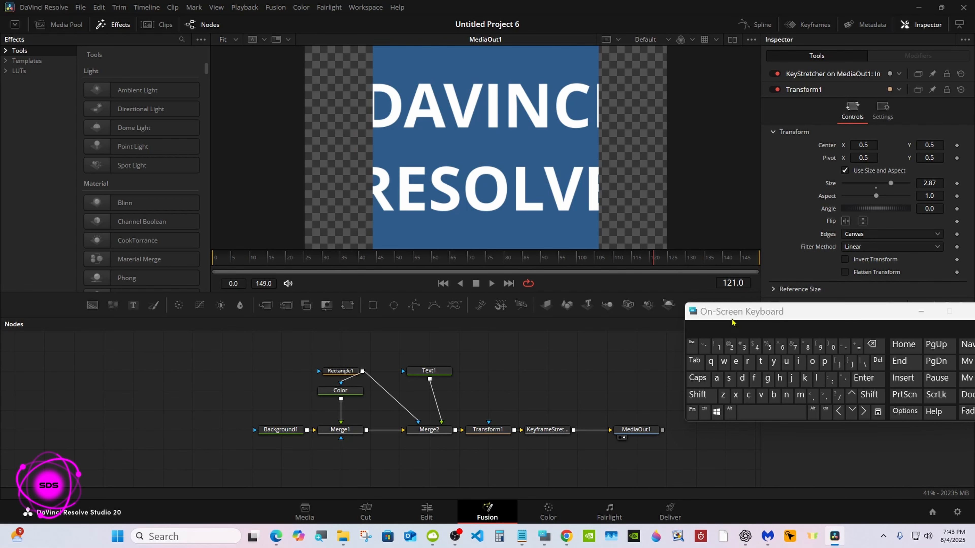
Show Rectangle1's Width and Height curves in the Spline editor, fitted to the view
drag(737, 311, 361, 414)
click(337, 375)
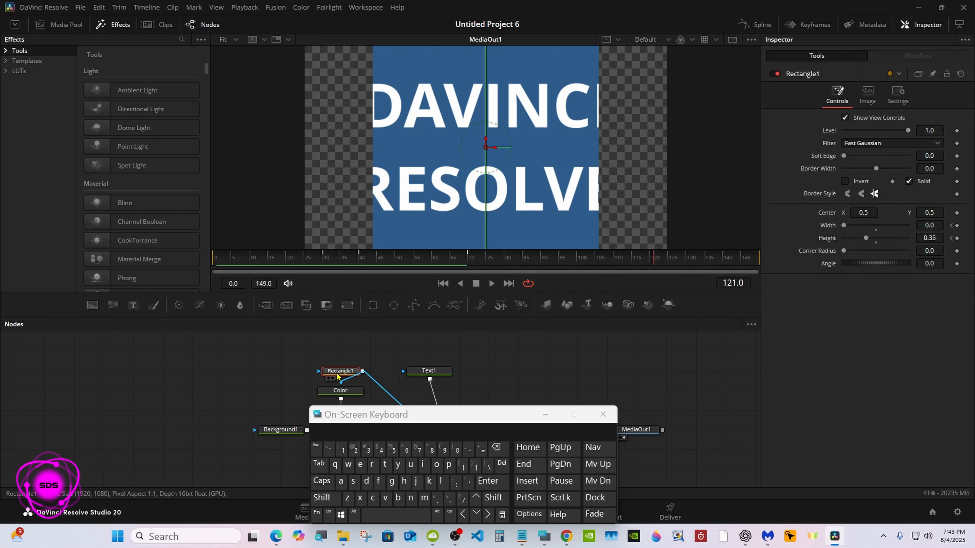
click(761, 25)
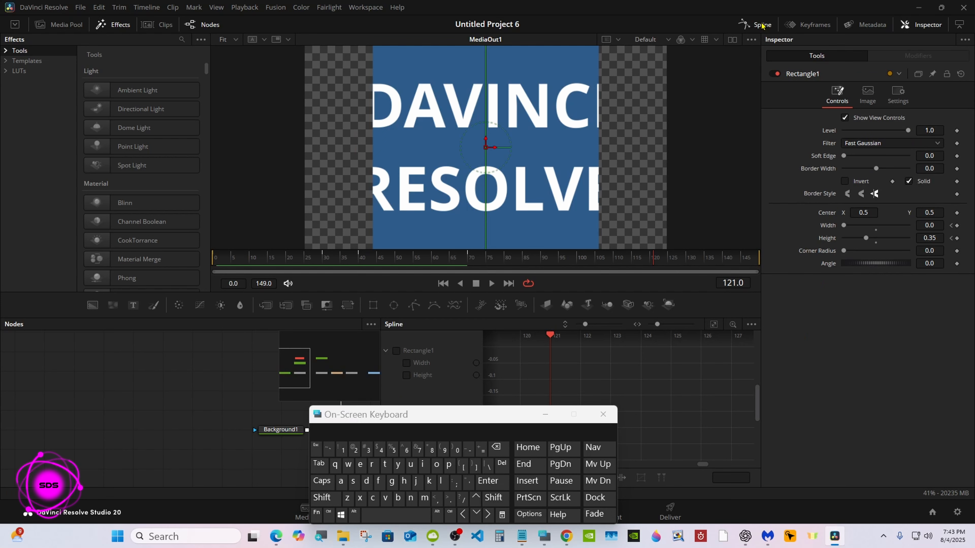
click(960, 24)
click(503, 352)
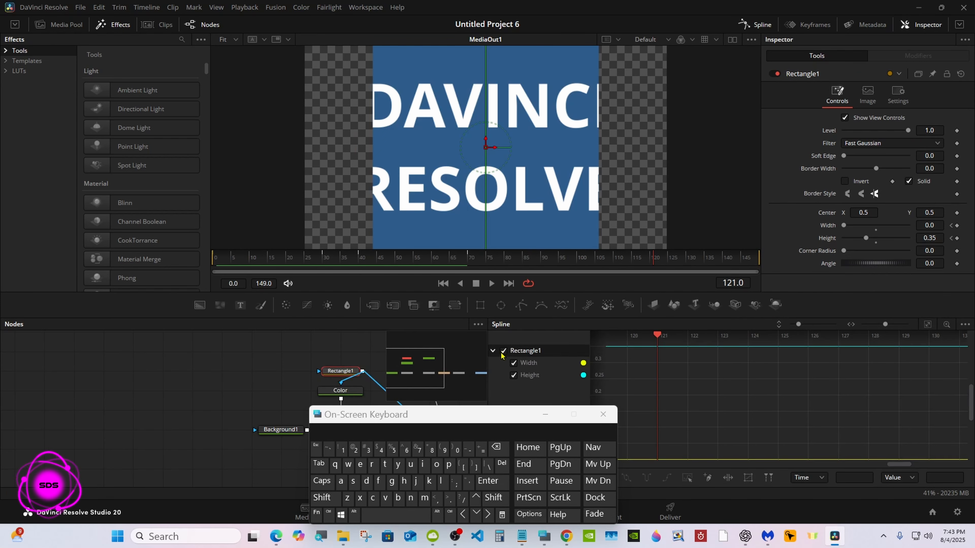
drag(482, 416, 424, 417)
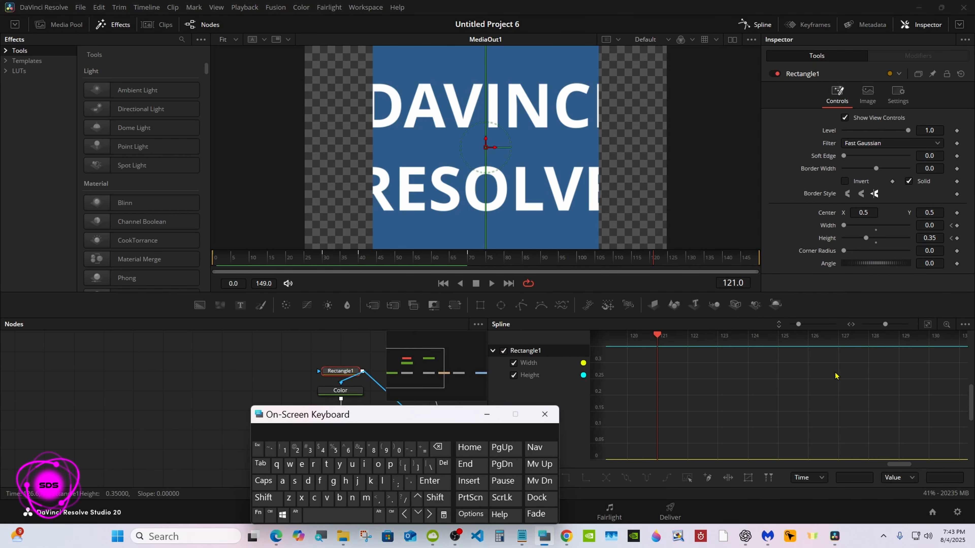
click(927, 326)
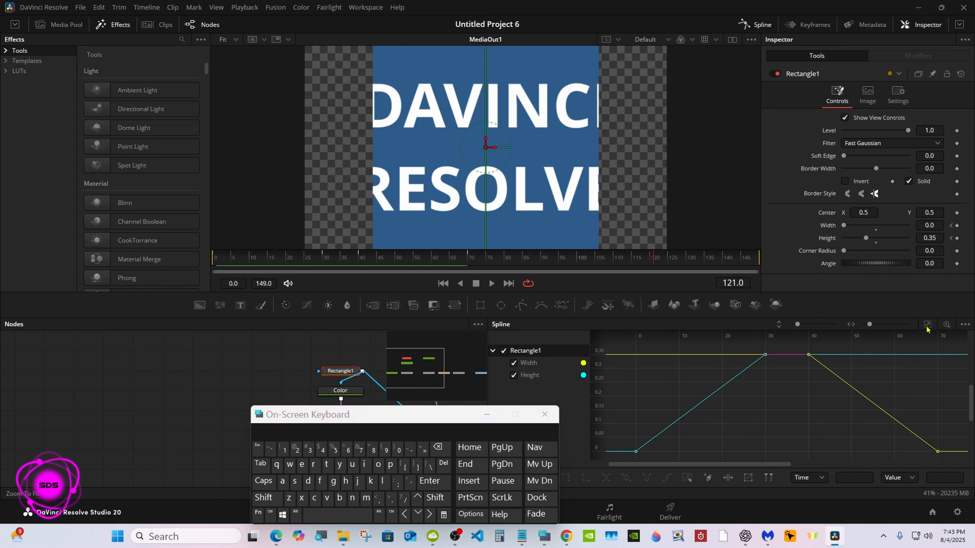
Flatten all of Rectangle1's Width and Height keyframes to ease the animation, and close the Spline editor
click(688, 478)
click(322, 482)
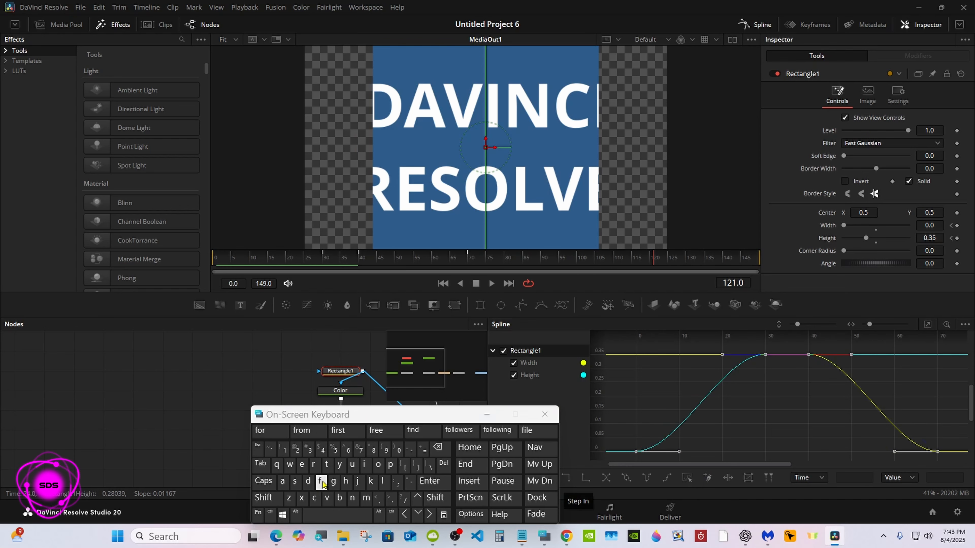
click(755, 24)
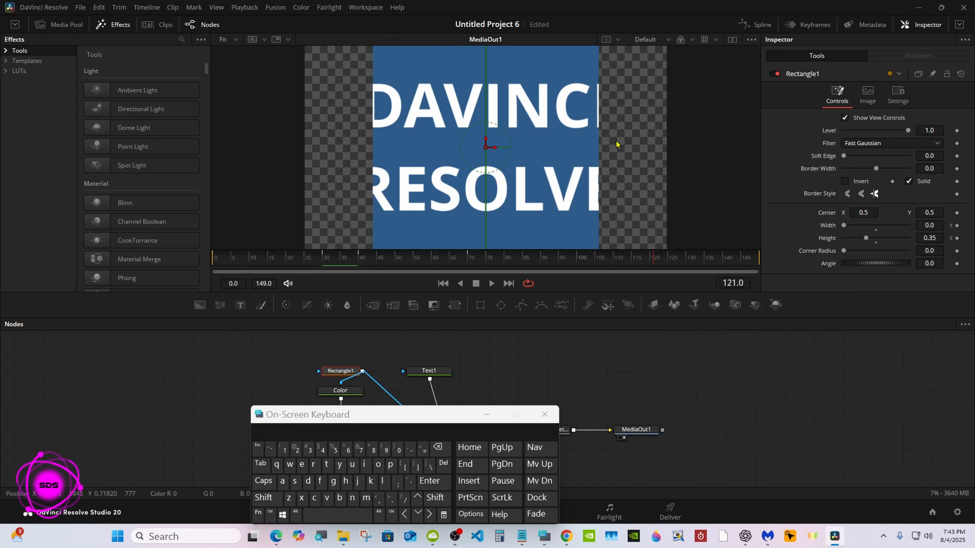
drag(368, 417, 790, 355)
click(644, 368)
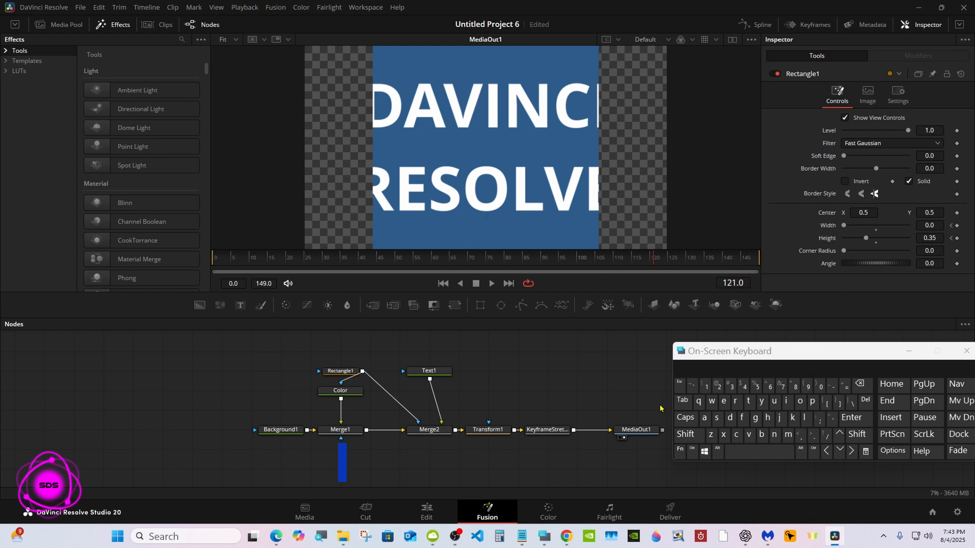
Select Text1 first and Color second, add all the remaining nodes to the selection, and exclude MediaOut1
click(692, 451)
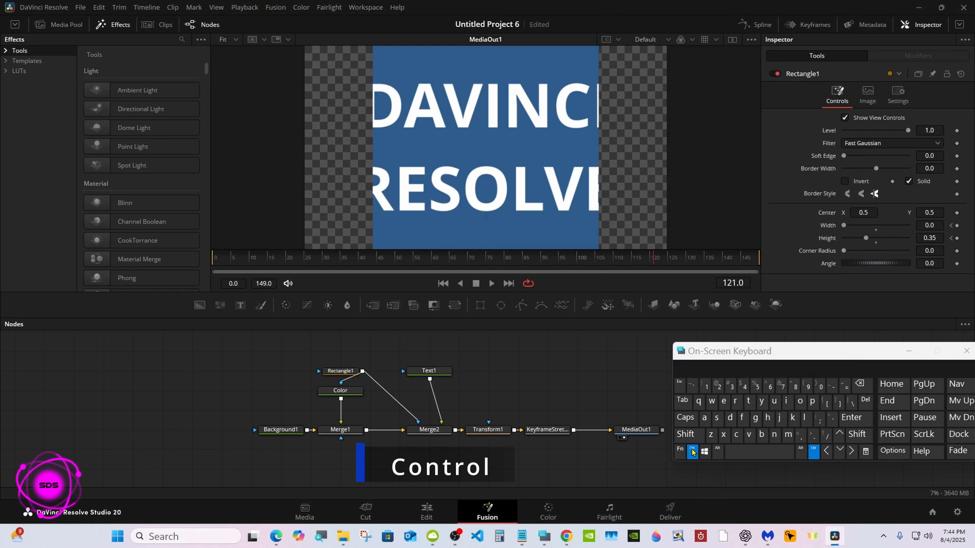
ctrl+click(429, 371)
ctrl+click(340, 392)
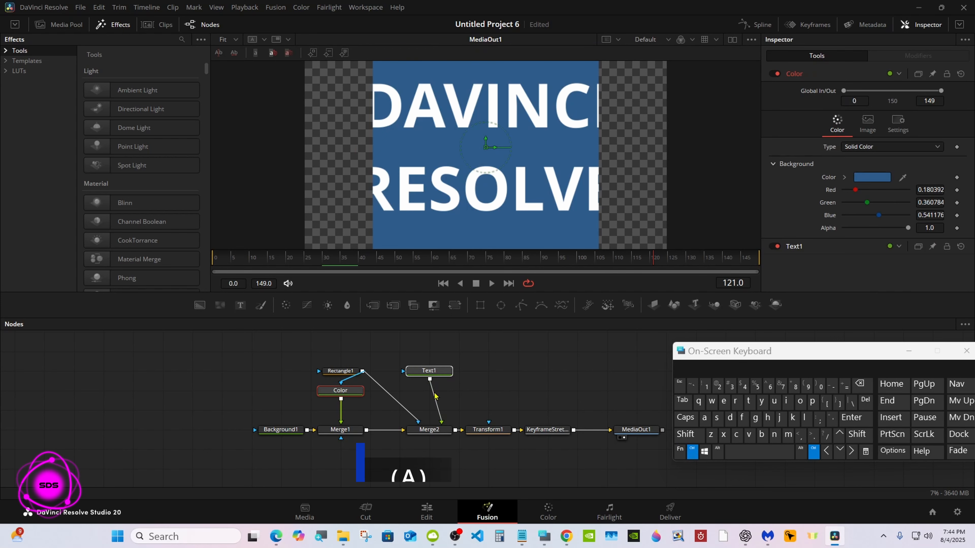
click(709, 423)
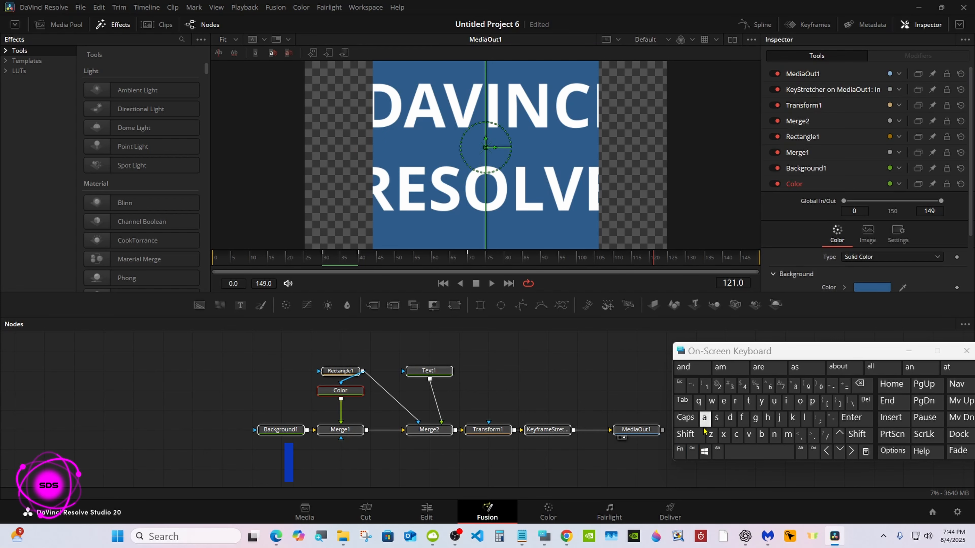
click(693, 452)
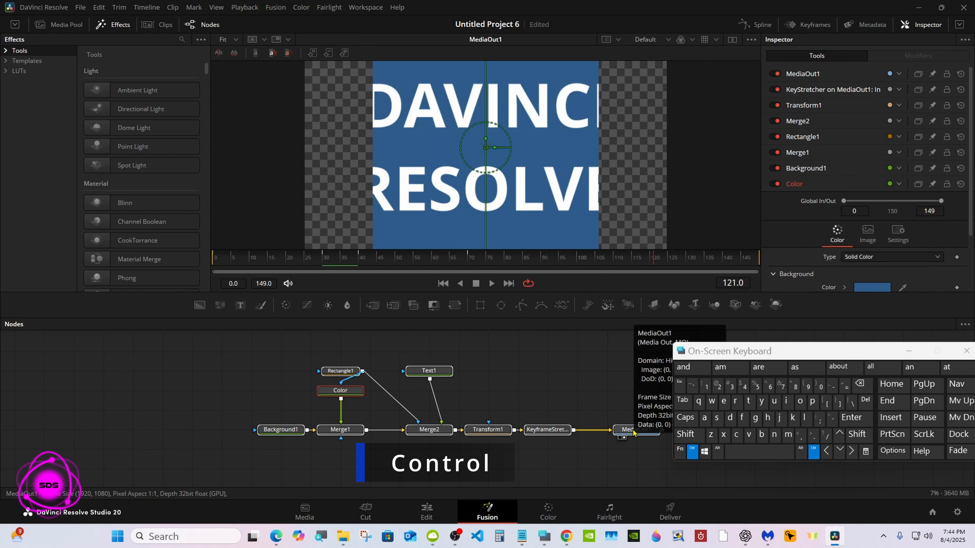
Start creating a macro from the selected nodes
right_click(356, 393)
mouse_move(396, 225)
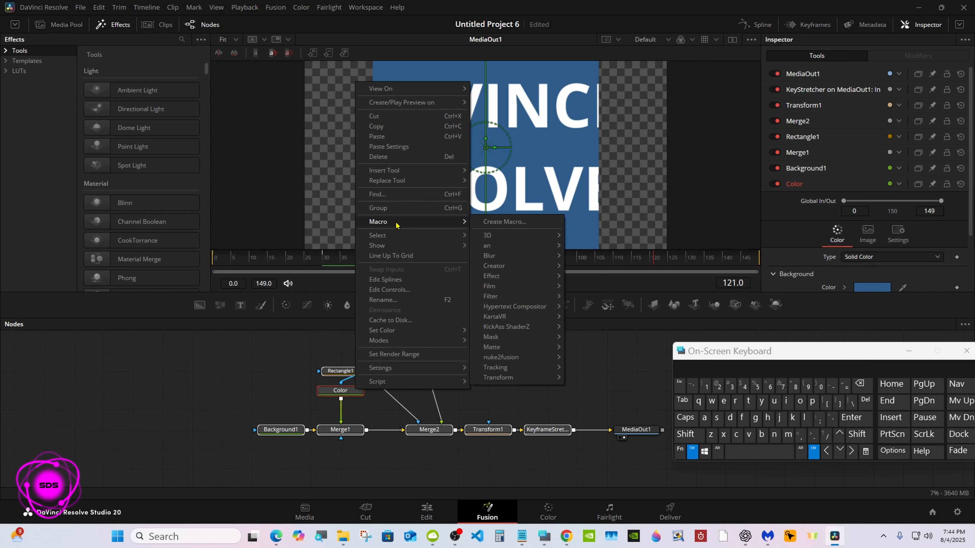
click(494, 223)
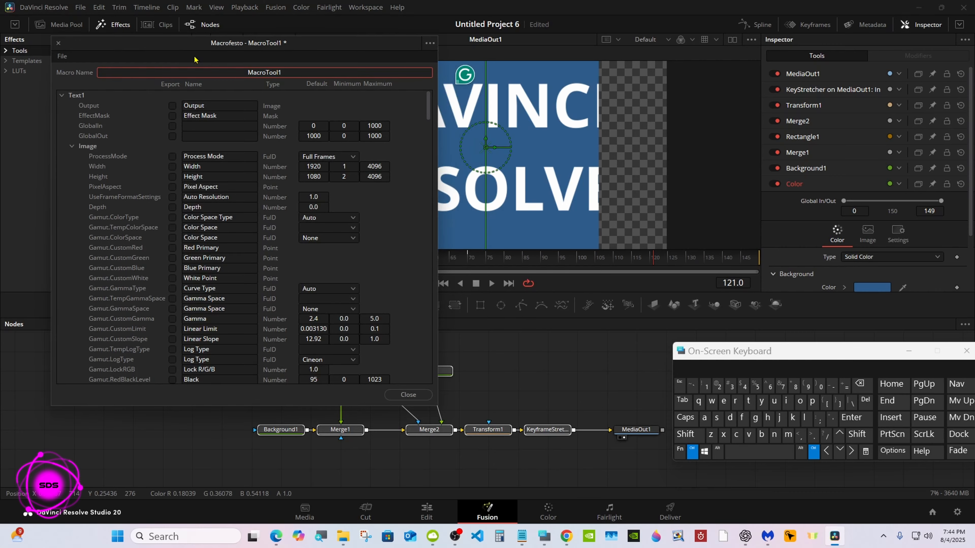
Name the macro Title Card
drag(707, 371, 618, 273)
click(616, 368)
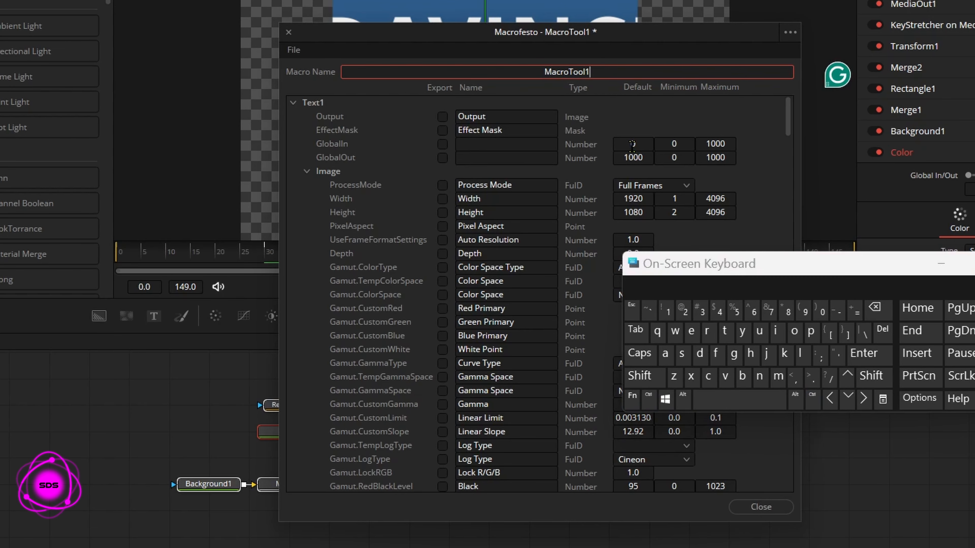
click(875, 308)
click(653, 376)
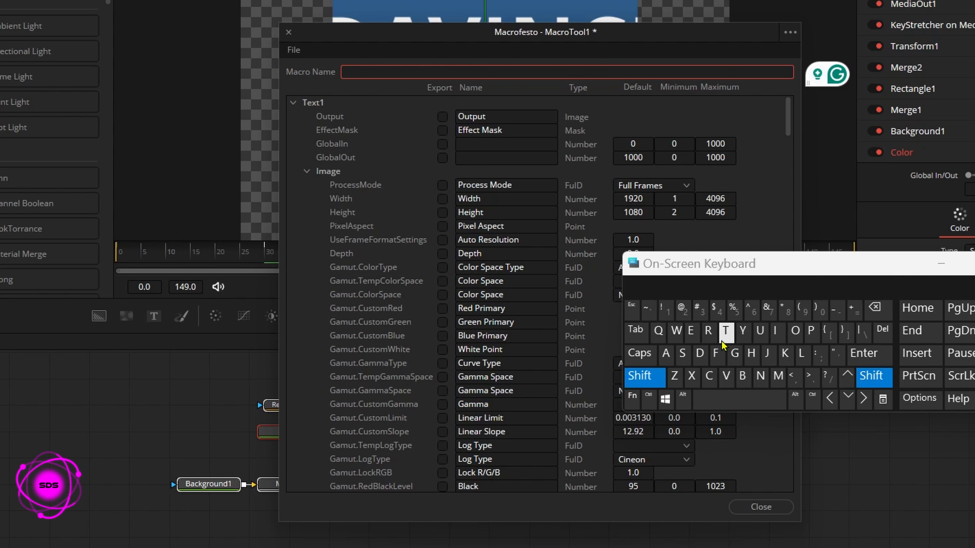
click(723, 332)
click(777, 331)
click(724, 332)
click(649, 286)
click(649, 376)
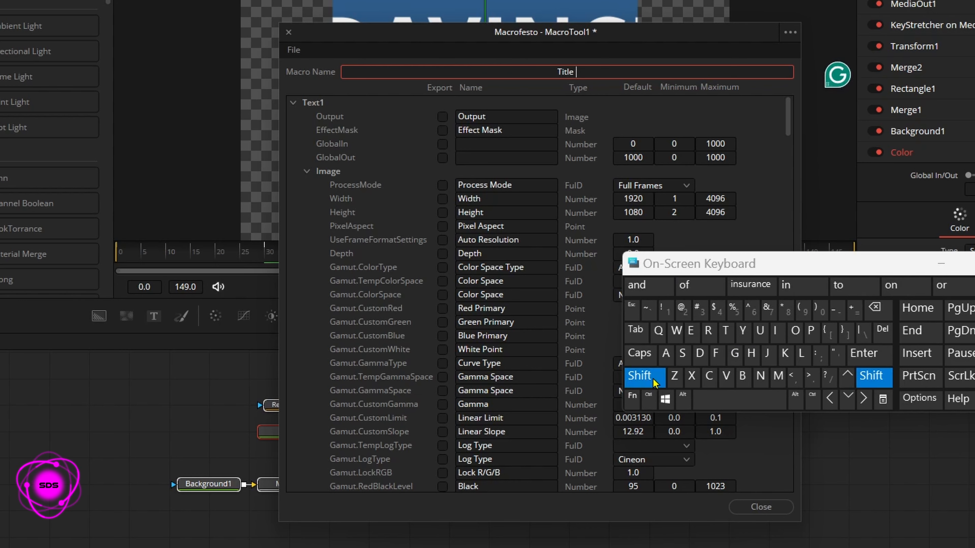
click(709, 376)
click(665, 354)
click(706, 331)
click(695, 285)
drag(680, 271, 689, 260)
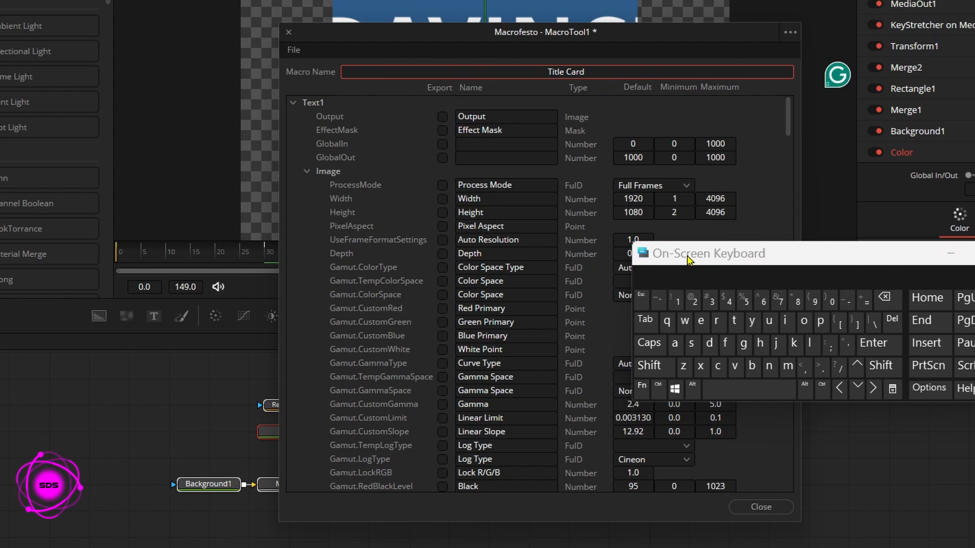
Mark Text1's text parameters from Styled Text through H Justify for export, plus its layout Center
click(310, 172)
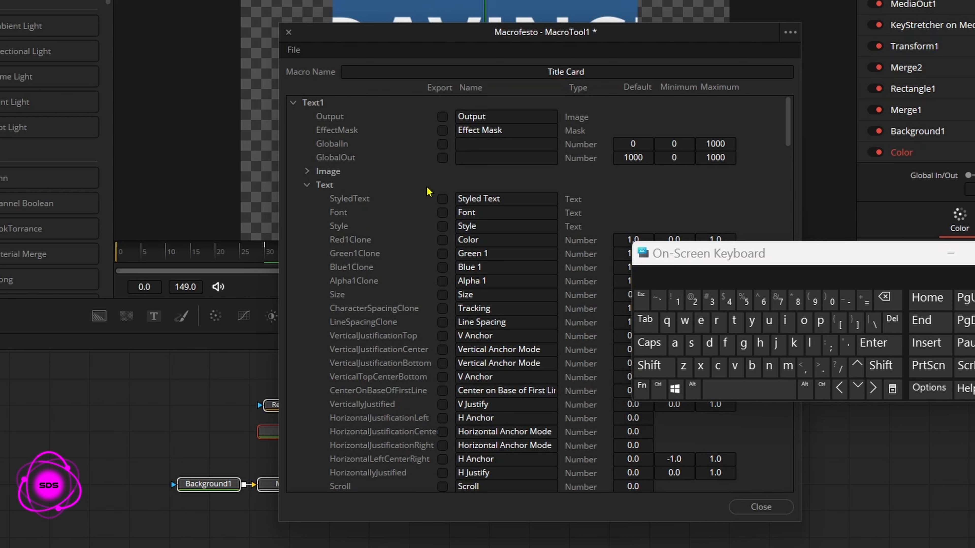
drag(442, 199, 443, 404)
drag(442, 450, 442, 477)
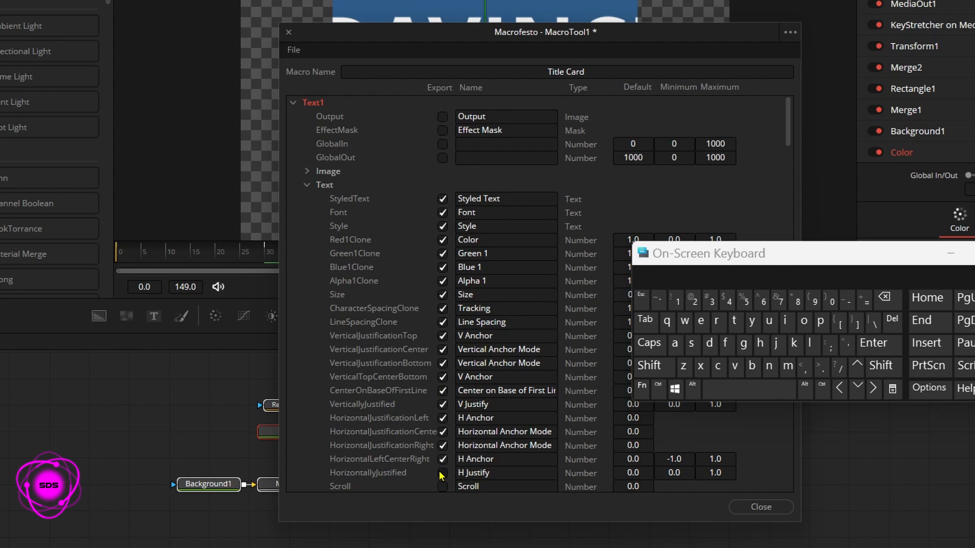
click(308, 186)
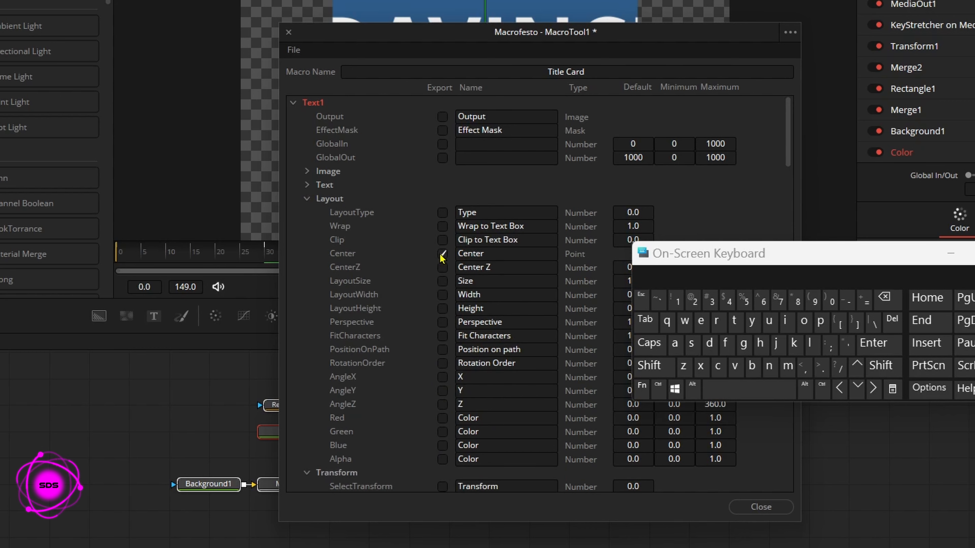
click(304, 200)
click(293, 102)
Mark the Color node's color parameters from Type through Gradient for export in the macro
click(294, 116)
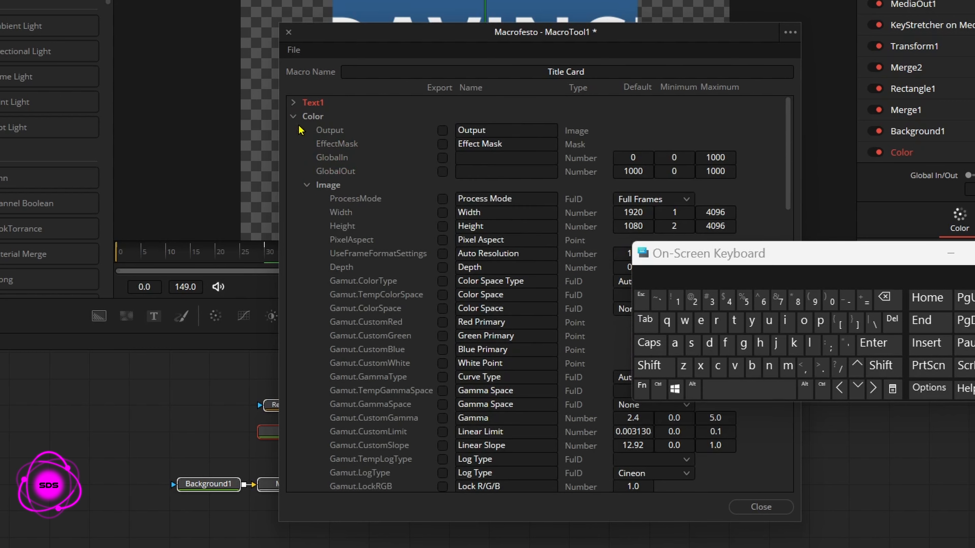
click(307, 185)
scroll(773, 142, down, 2)
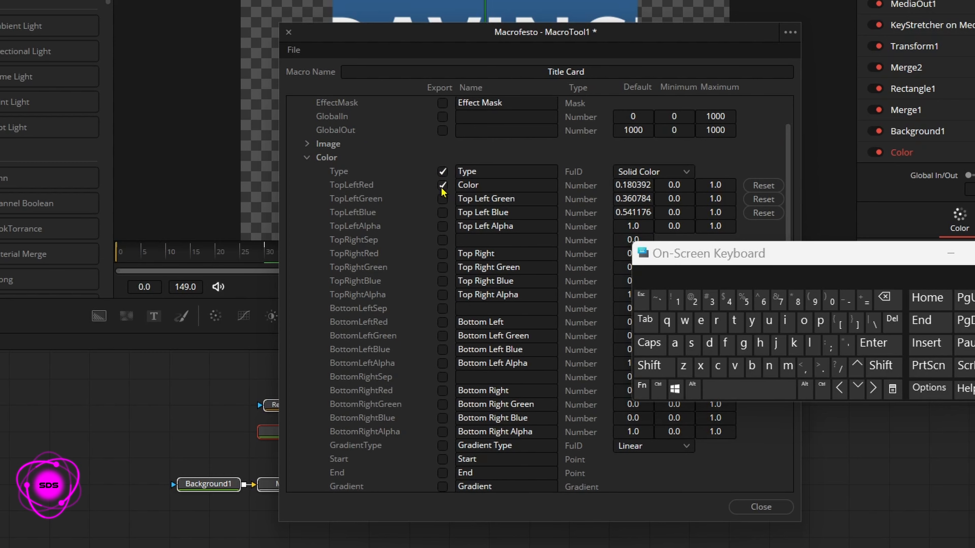
click(442, 198)
click(442, 212)
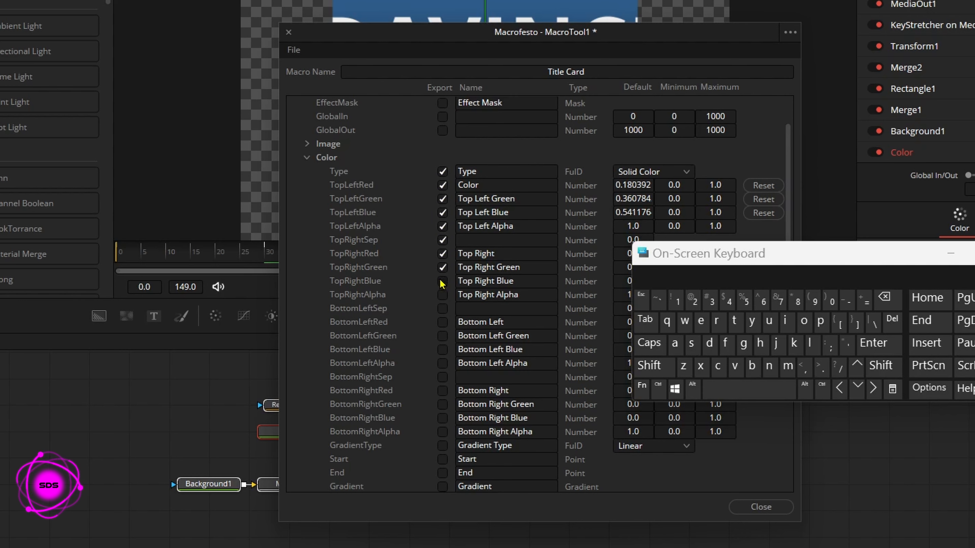
click(443, 308)
click(442, 322)
click(442, 335)
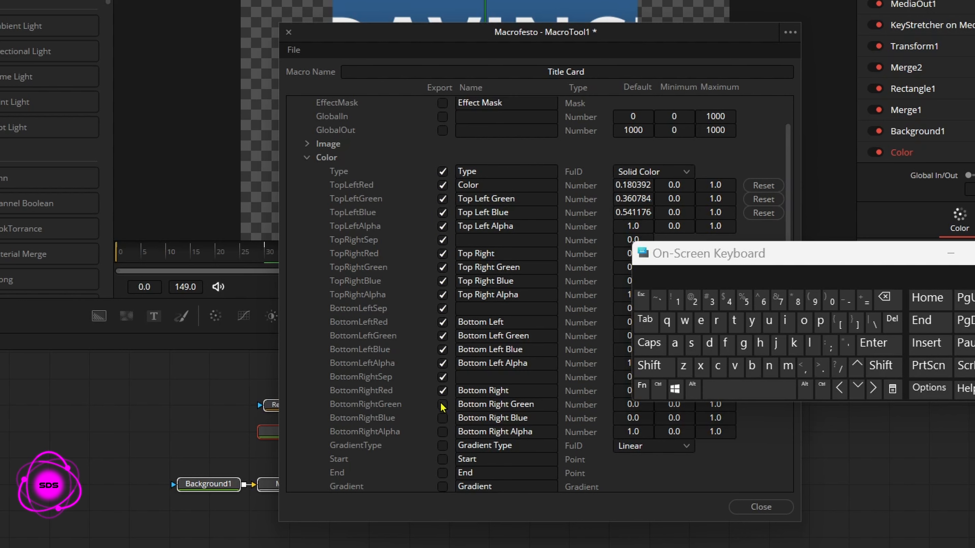
click(442, 460)
click(442, 473)
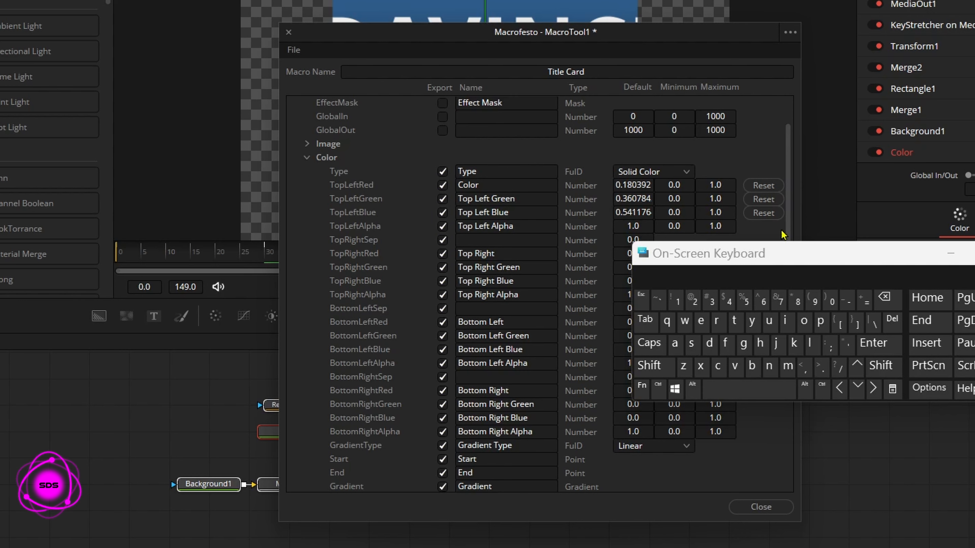
Export the Color node's Interpolation Space, Offset, Repeat and Sub-Pixel parameters as well, and collapse its parameter list
drag(785, 143, 786, 196)
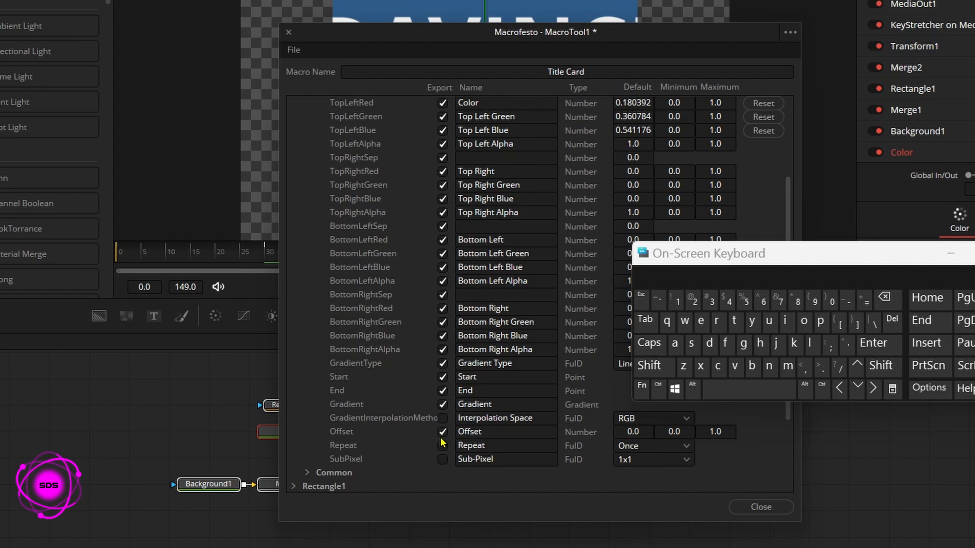
click(442, 447)
click(442, 459)
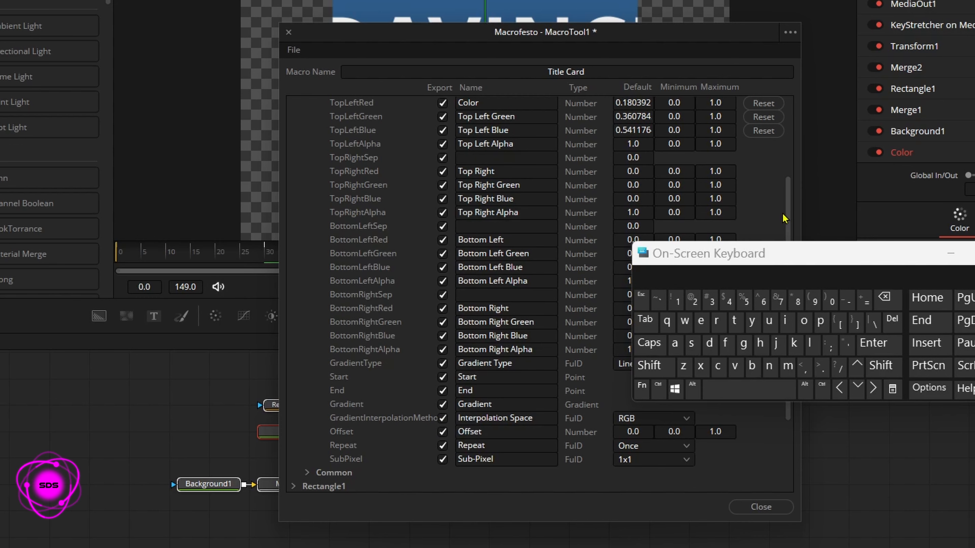
scroll(785, 155, up, 3)
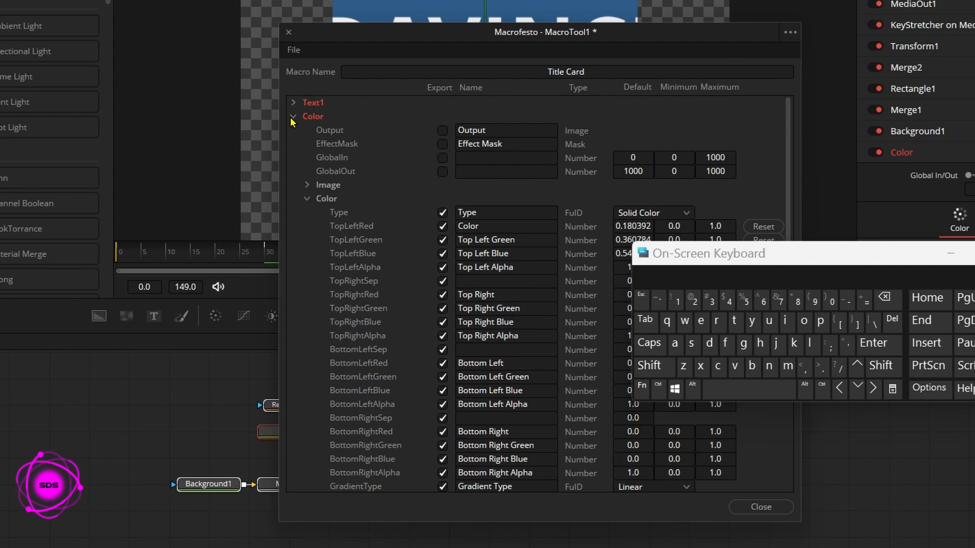
click(293, 117)
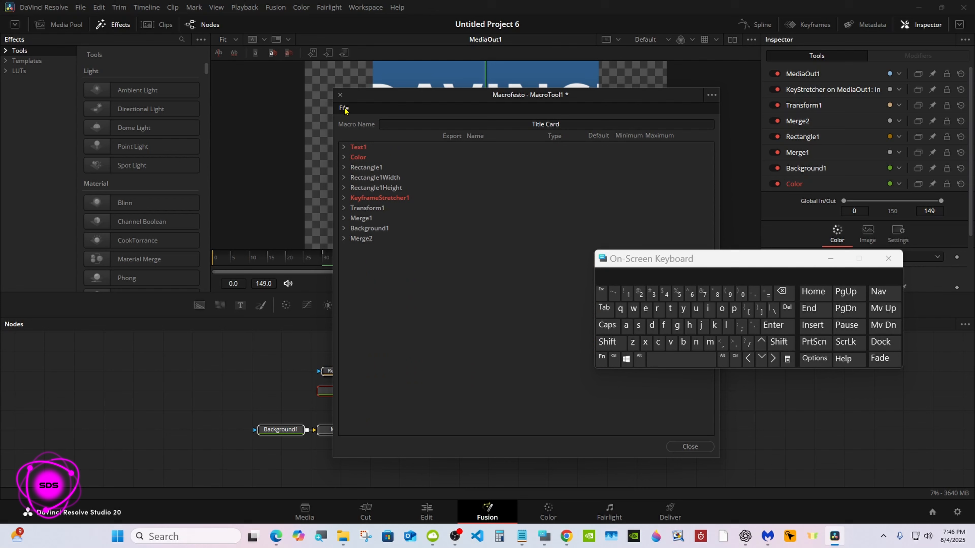
Save the macro as a group named Title Card.setting in Fusion's Templates/Edit/Titles/Title folder, and close the macro editor
click(344, 109)
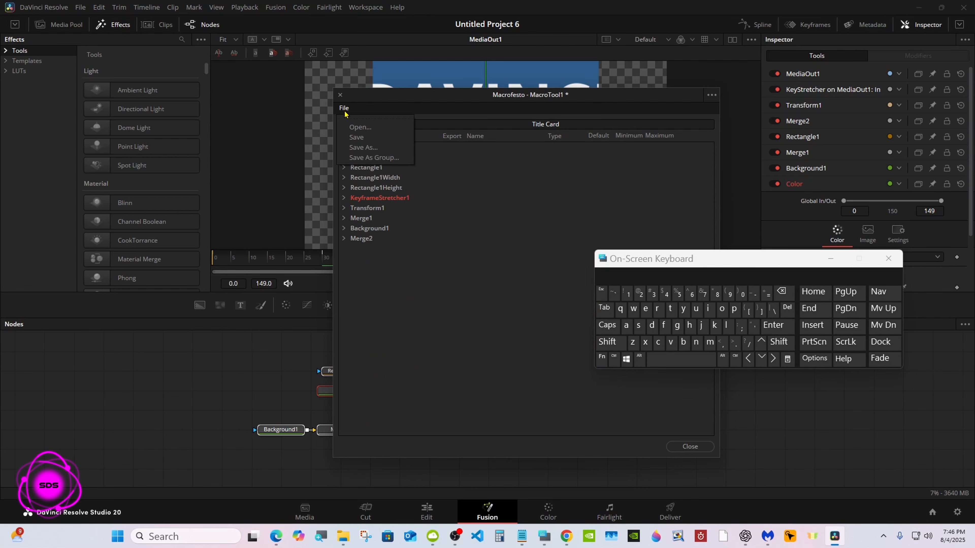
click(386, 158)
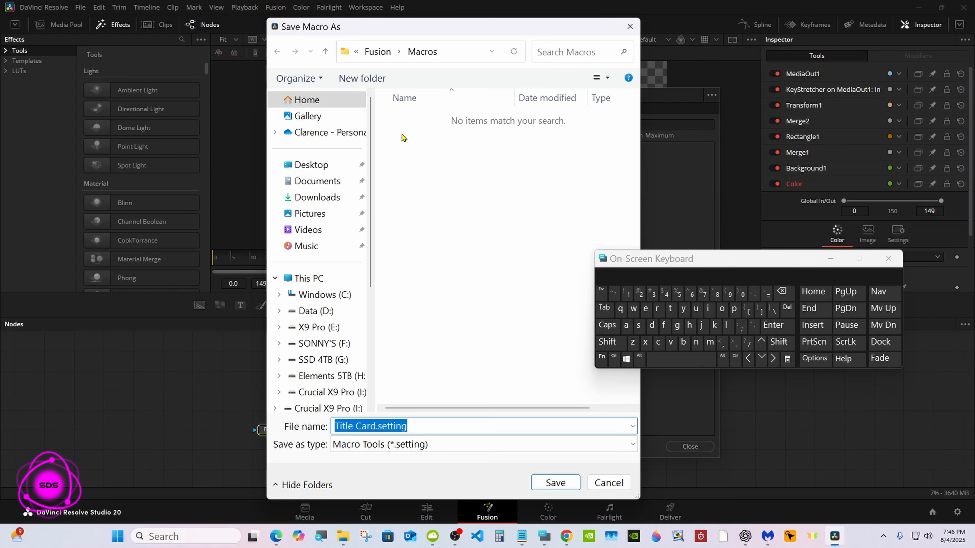
click(378, 51)
scroll(561, 92, down, 1)
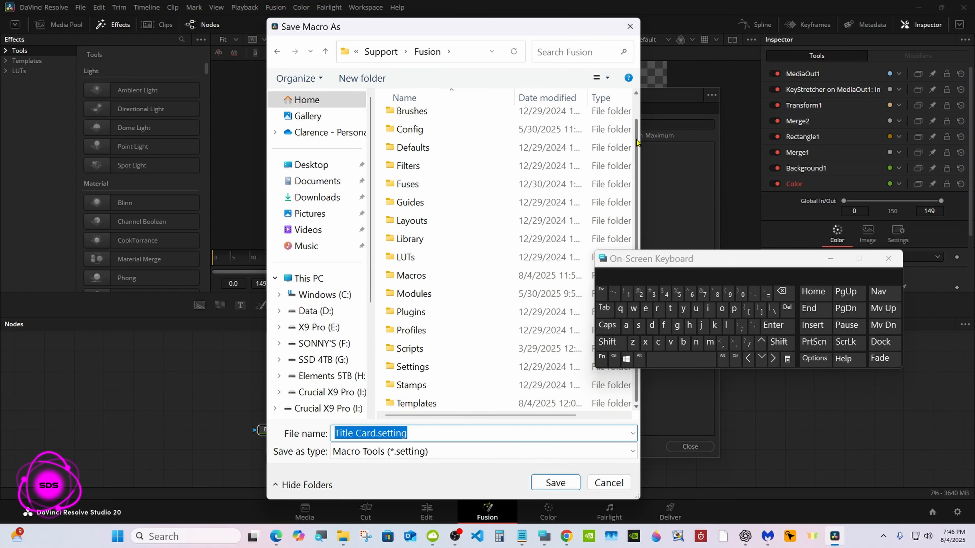
double_click(476, 404)
double_click(454, 127)
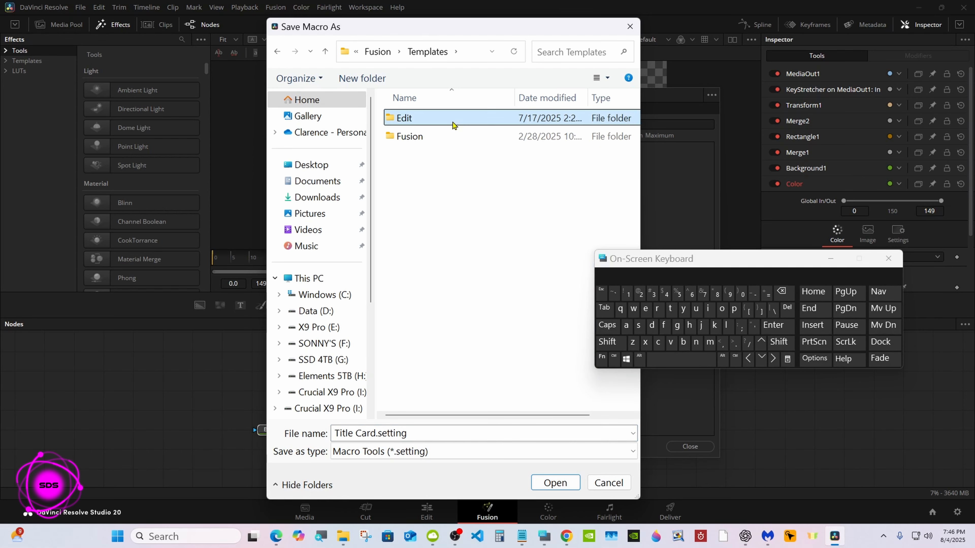
double_click(454, 153)
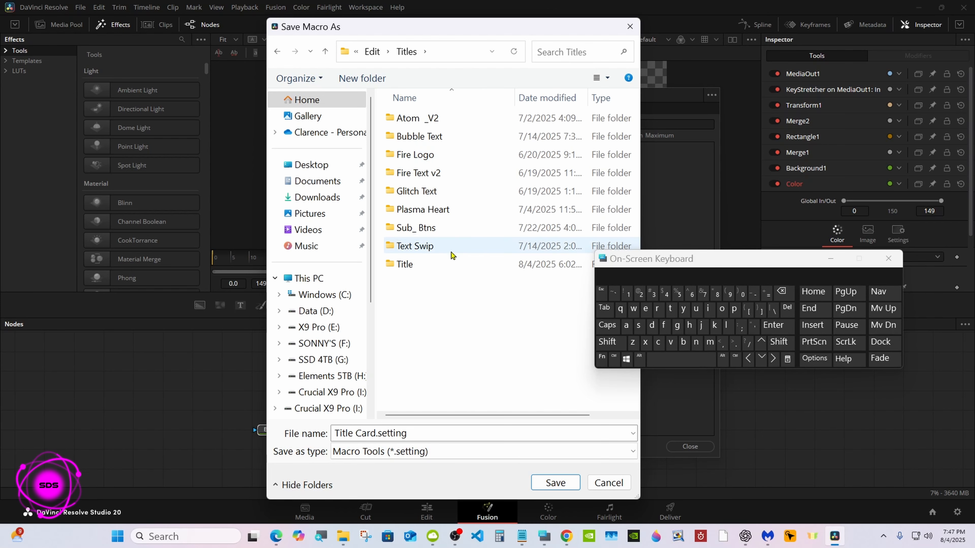
double_click(452, 264)
click(555, 483)
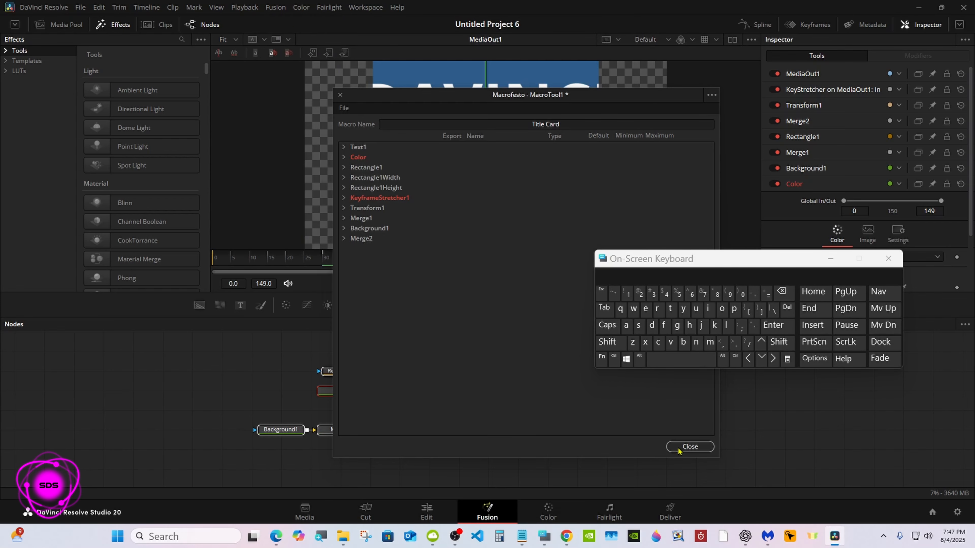
click(682, 447)
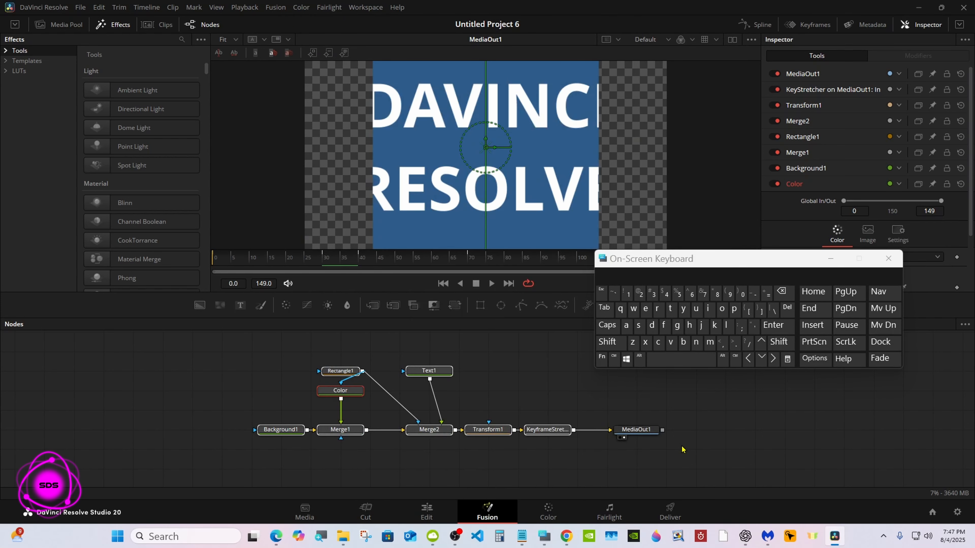
click(833, 262)
On the Edit page, place the Title Card title on Video 2 above the clips at 00:00:16:07, with the playhead at its start
click(426, 511)
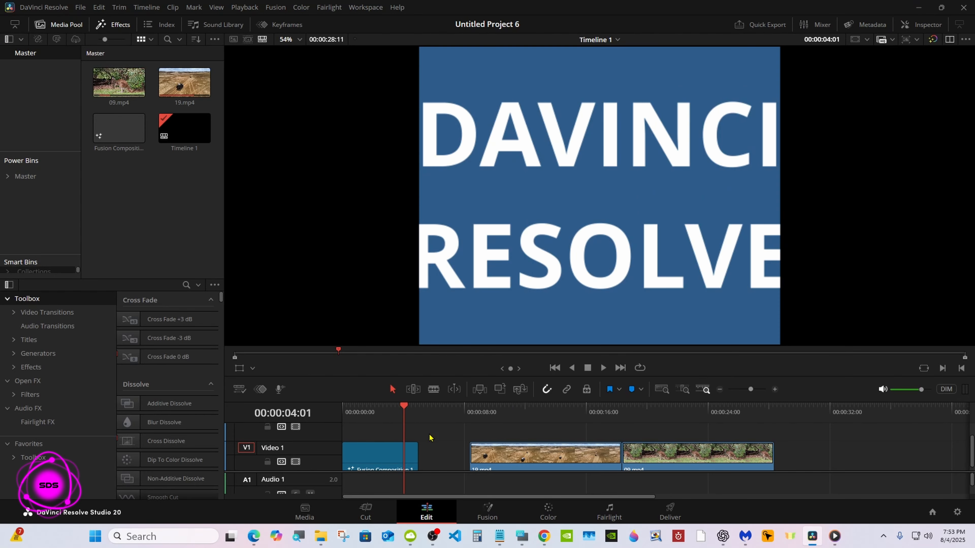
click(13, 340)
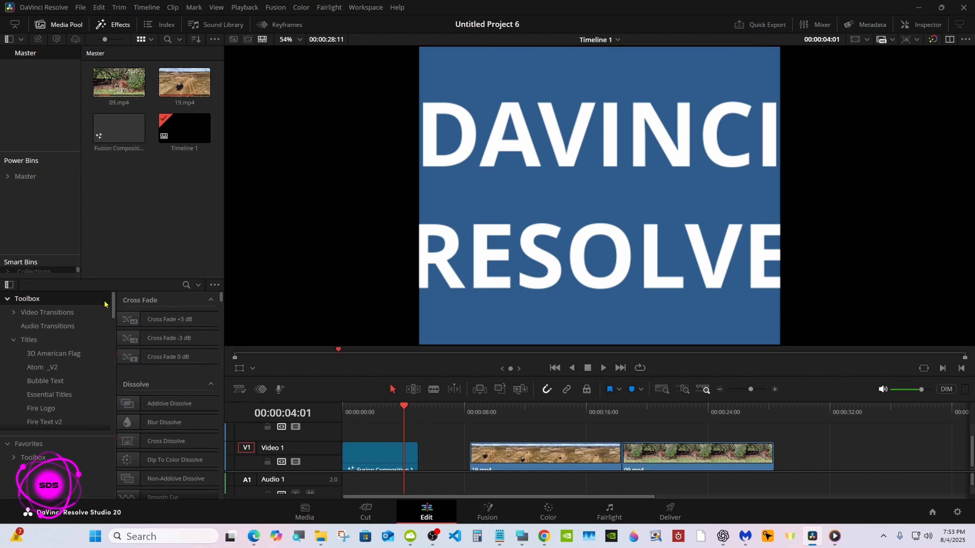
scroll(58, 369, down, 10)
click(72, 390)
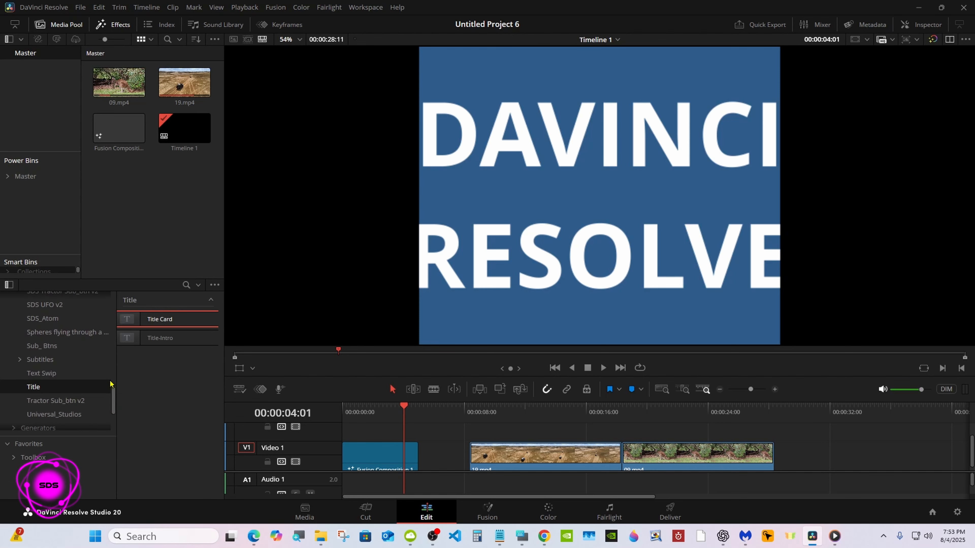
drag(157, 319, 591, 438)
click(590, 412)
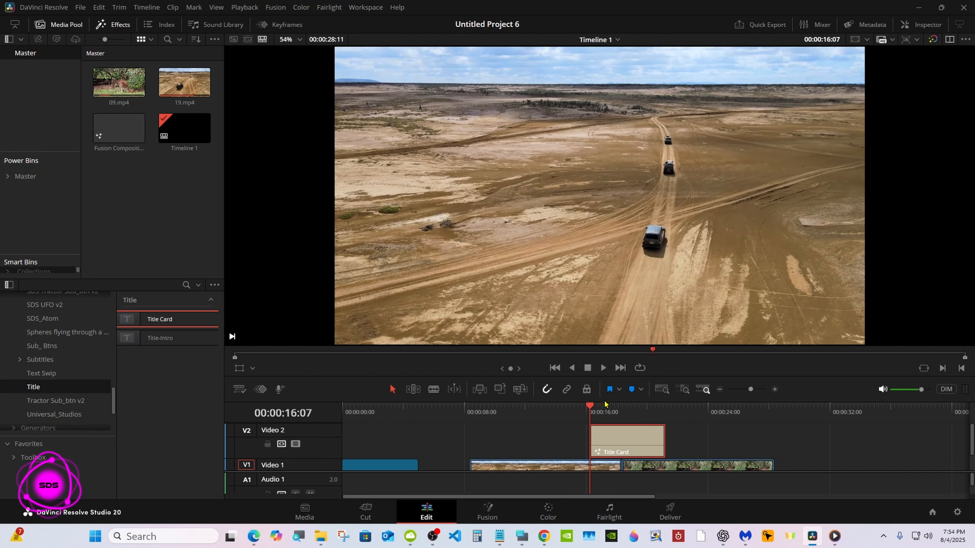
Bring back the on-screen keyboard, move it clear of the timeline, and show the Title Card clip's settings in the Inspector
click(522, 536)
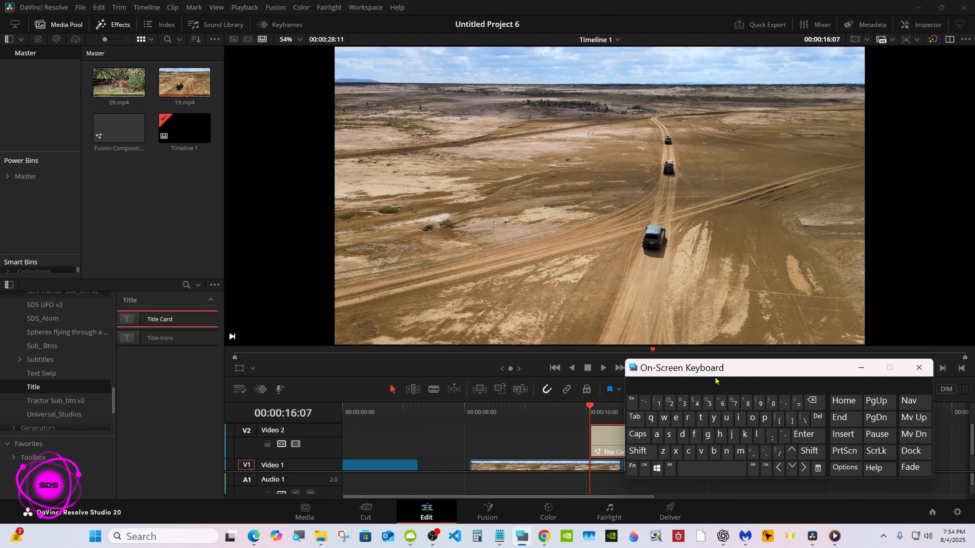
drag(720, 367, 693, 425)
click(923, 24)
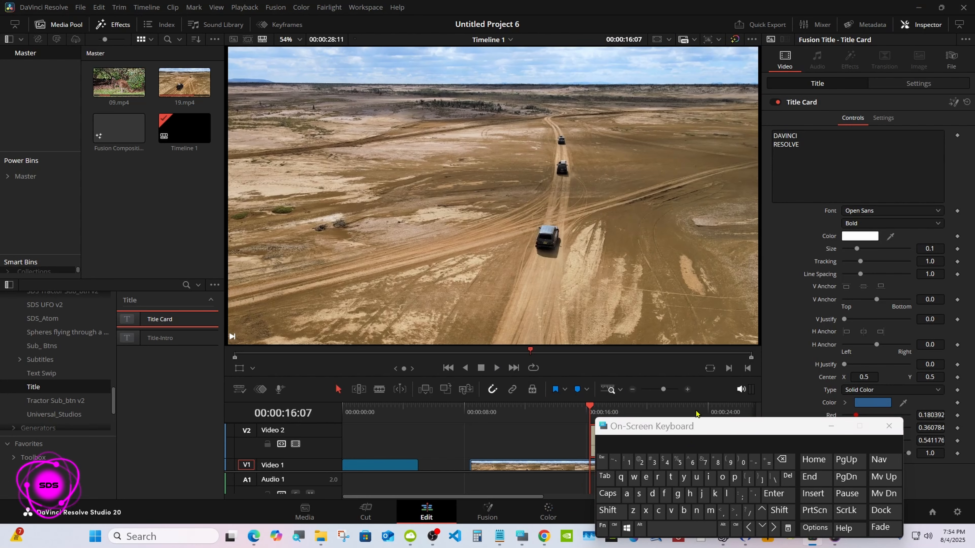
Play through the Title Card's opening and closing animation, stop playback near the clip's end, and move the on-screen keyboard clear of the timeline
drag(780, 430, 803, 431)
click(496, 370)
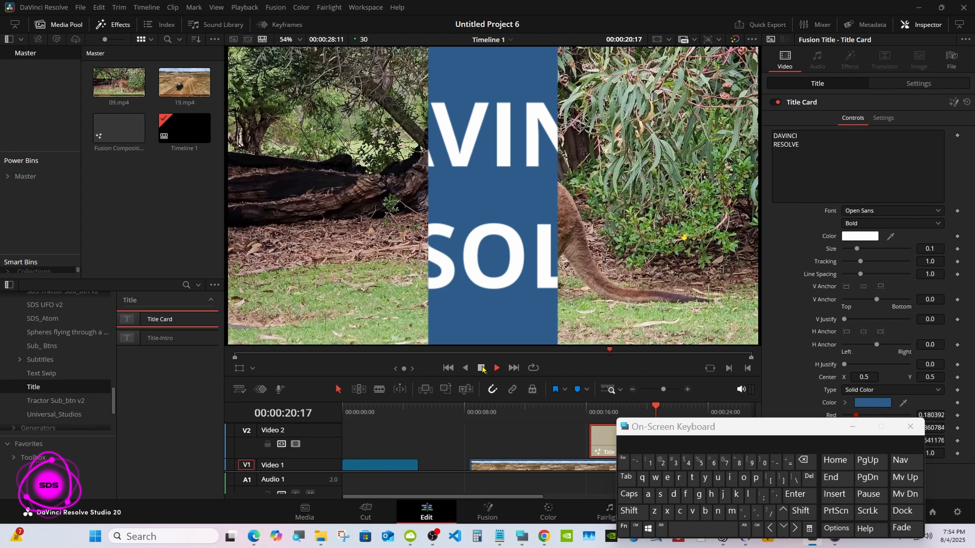
click(481, 369)
drag(670, 429, 797, 435)
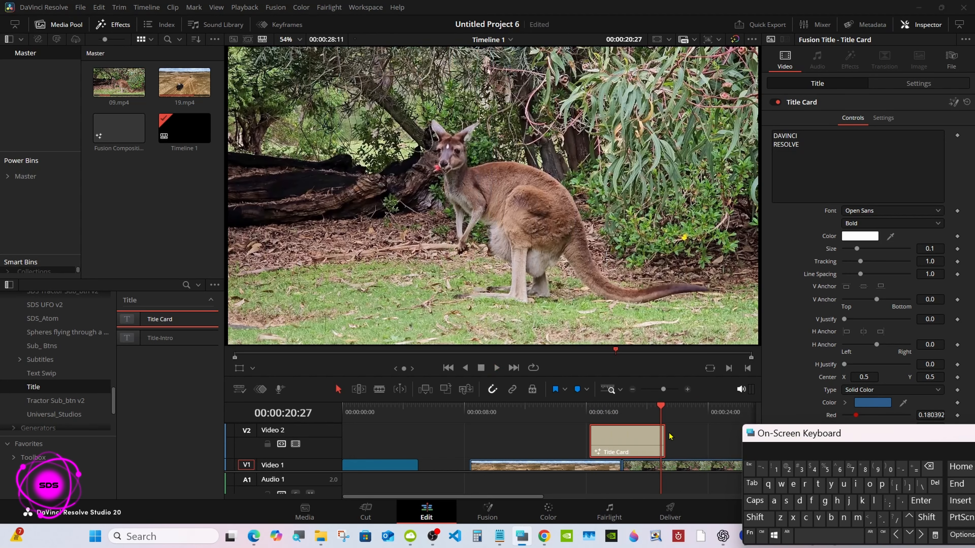
Extend the Title Card clip's end to a duration of about 07:18 and play it back from its start at 00:00:16:07
drag(663, 437, 704, 437)
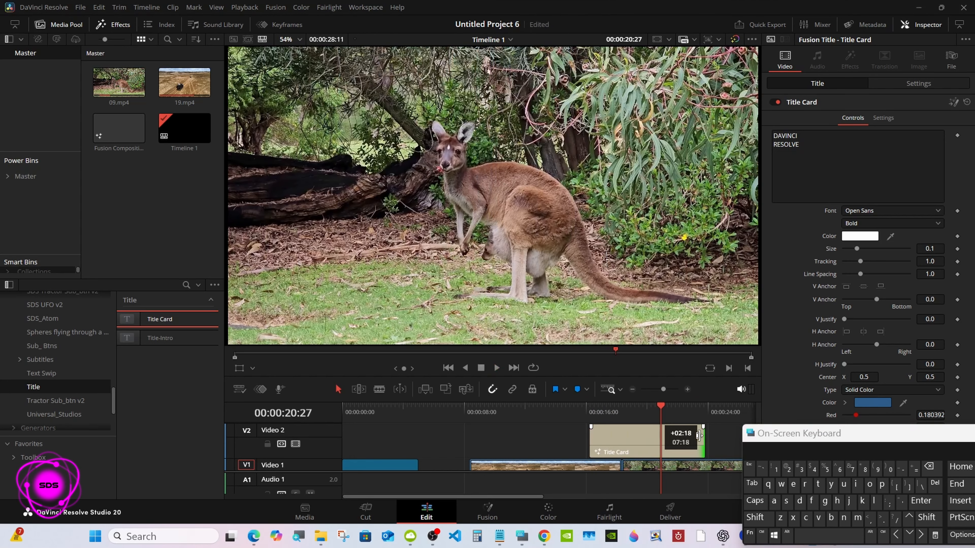
click(591, 409)
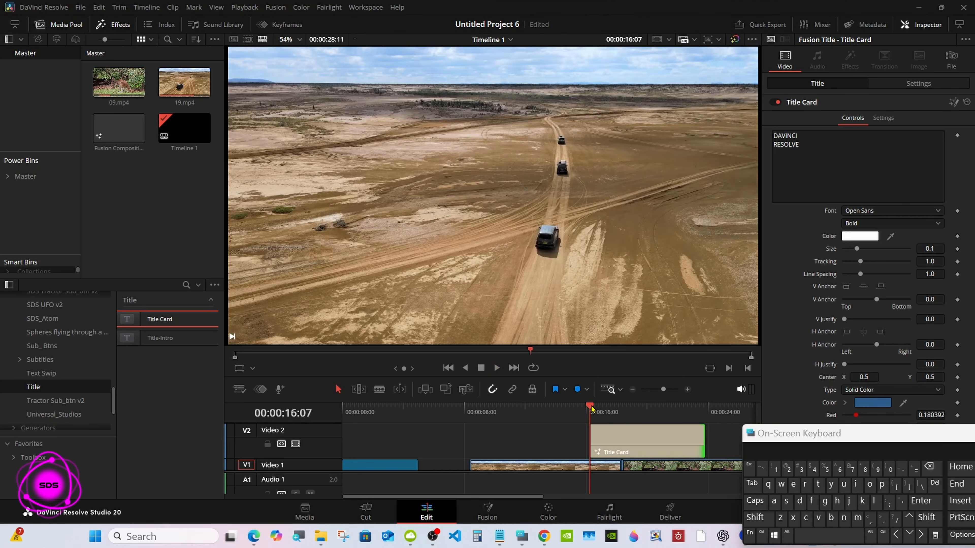
click(496, 368)
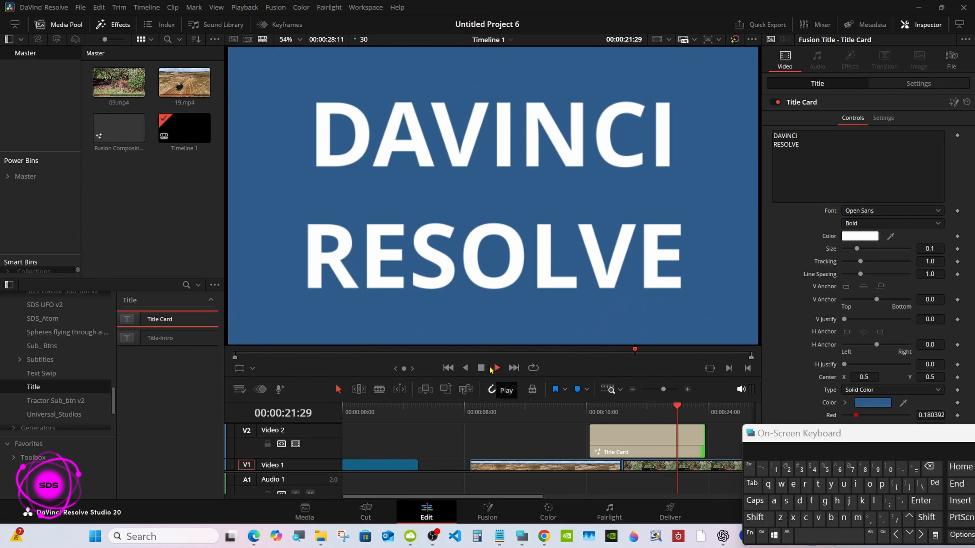
key(space)
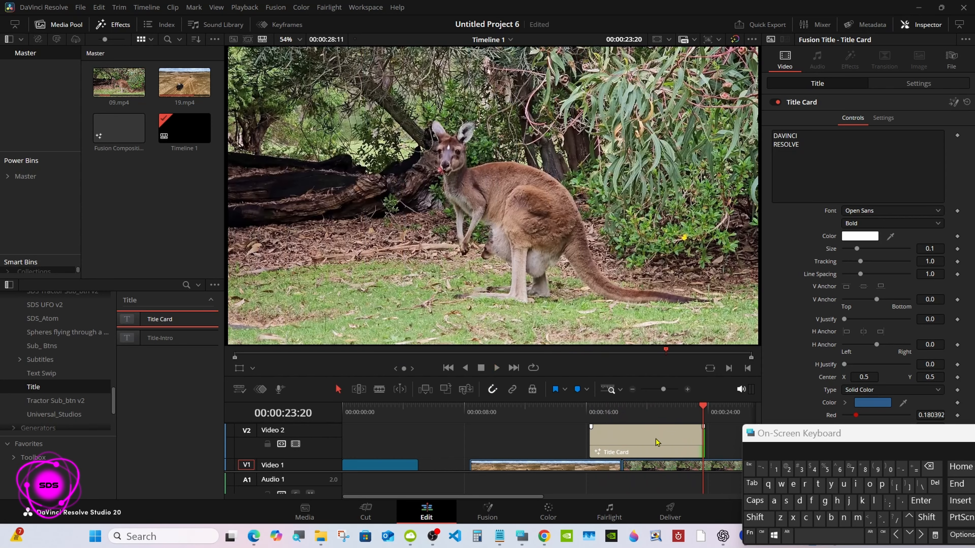
Shorten the Title Card clip so it ends shortly after the cut between the desert and kangaroo clips, and select it
drag(703, 439, 647, 443)
click(606, 445)
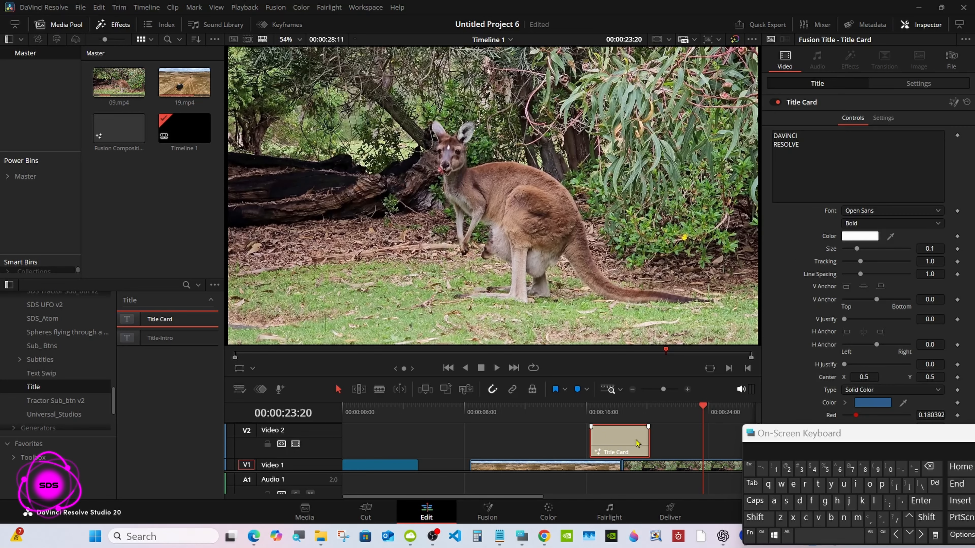
Replace the Title Card's text with "Kangaroos" using the on-screen keyboard, and minimize the keyboard
drag(783, 434, 664, 420)
drag(801, 146, 772, 135)
click(812, 454)
click(640, 504)
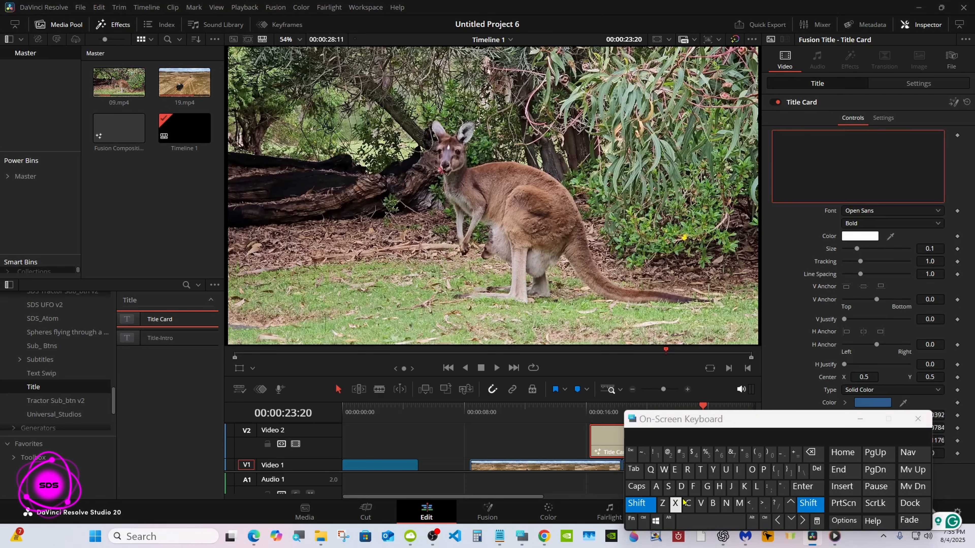
click(744, 487)
click(656, 487)
click(724, 502)
click(707, 488)
click(682, 438)
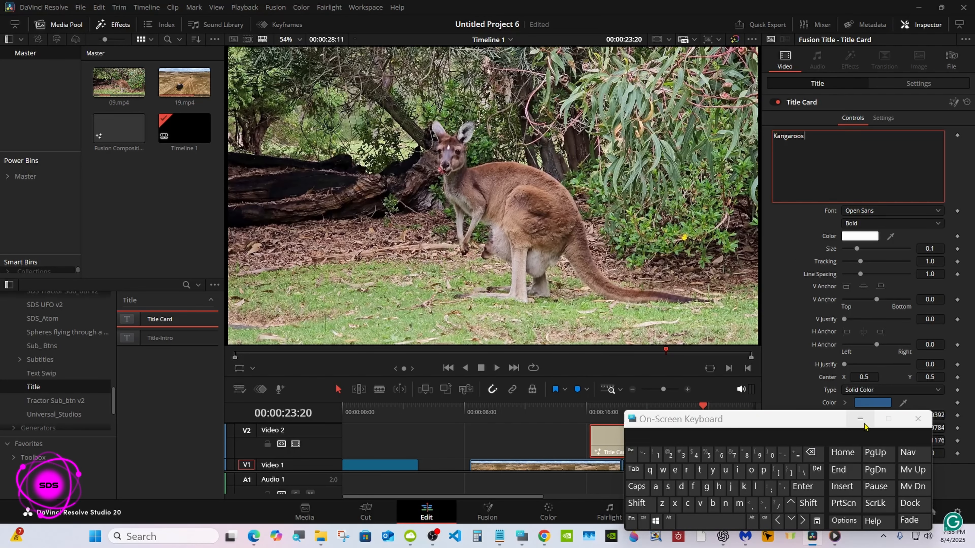
click(864, 422)
Reduce the Title Card's text size to 0.0884, with the playhead over the clip at 00:00:17:22 to show the full title
click(620, 417)
drag(937, 245, 915, 246)
click(614, 414)
Try a Green value of 0.0 for the Title Card's background color, and undo the change
drag(867, 427, 840, 429)
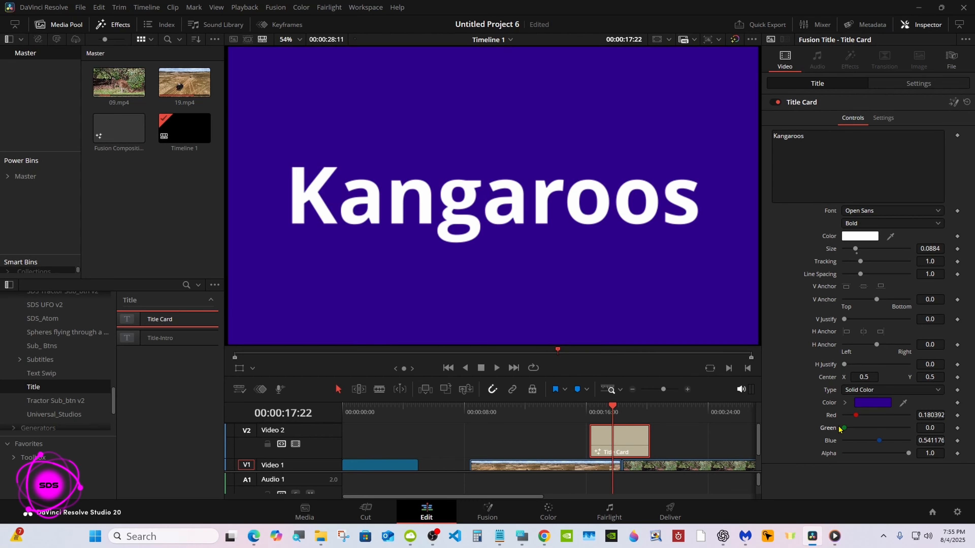
key(ctrl+z)
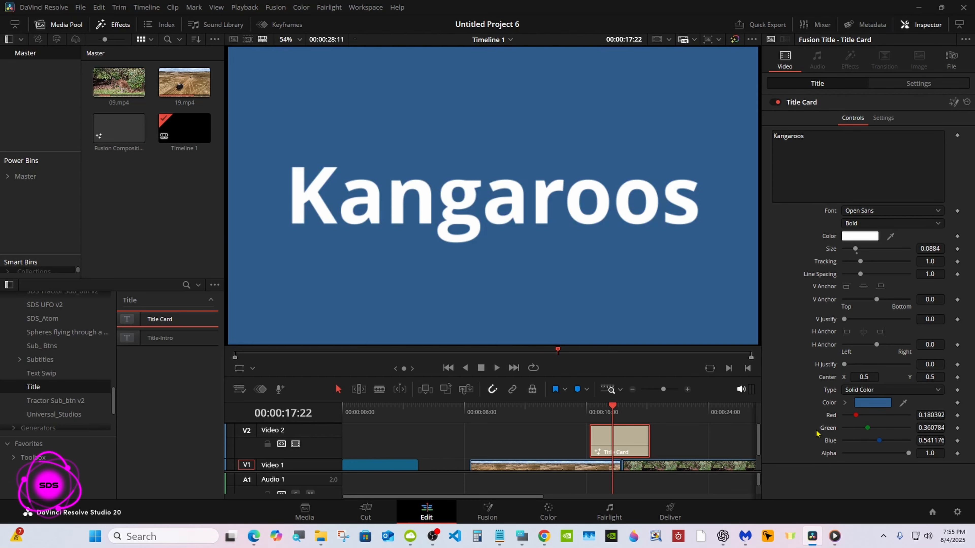
Play the edit from the desert clip, ahead of the Title Card, to review the finished title transition
click(546, 412)
click(496, 368)
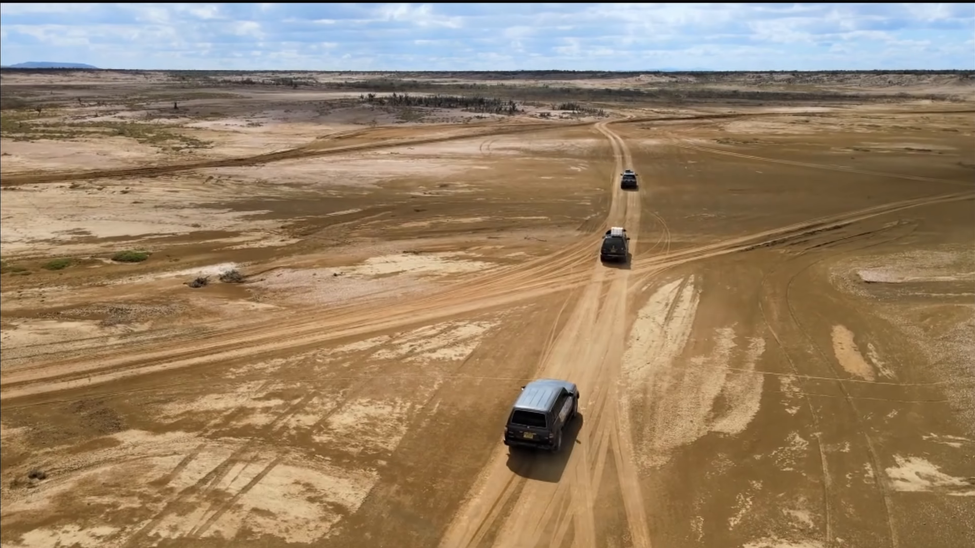